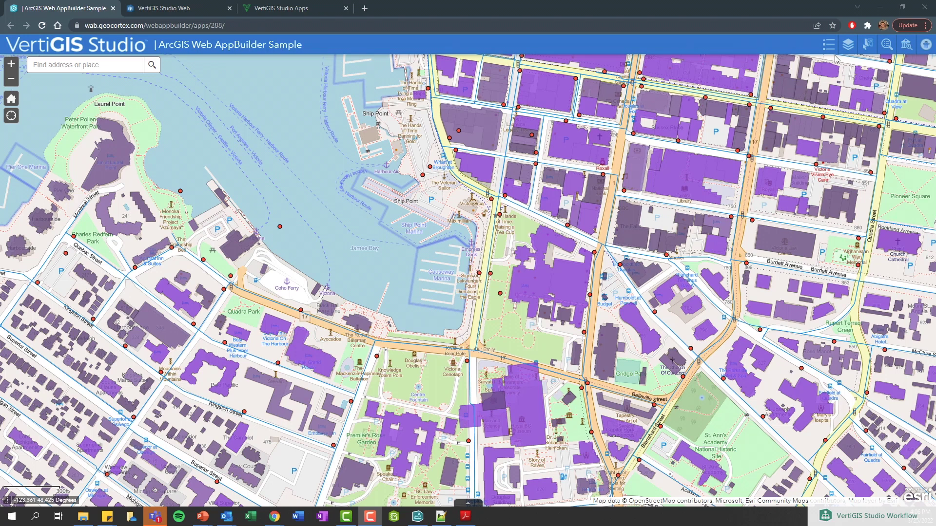
Briefly show the map layer list and the selection tools, then close them
left_click(848, 47)
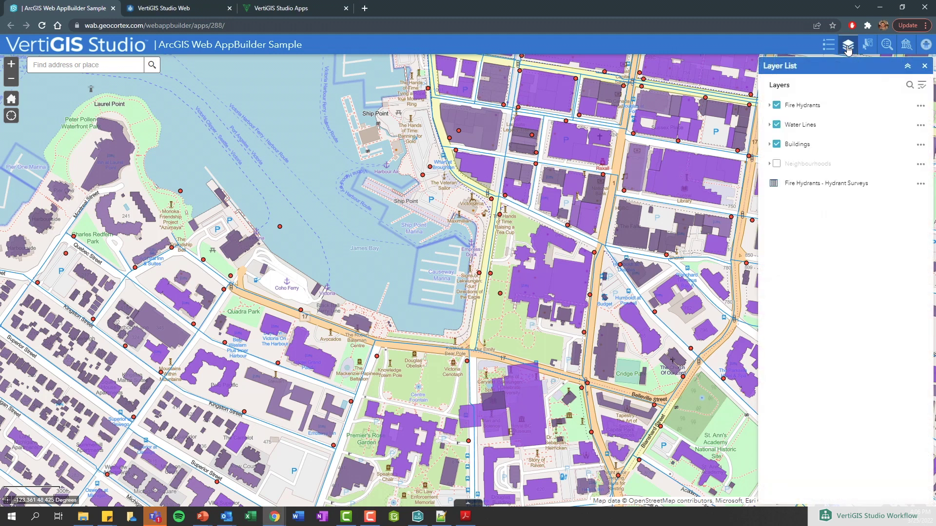
left_click(866, 48)
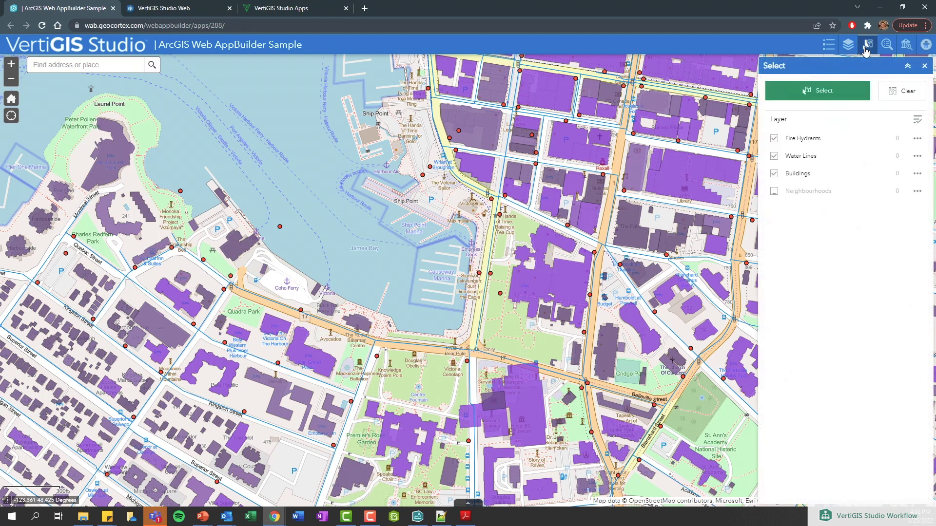
left_click(865, 50)
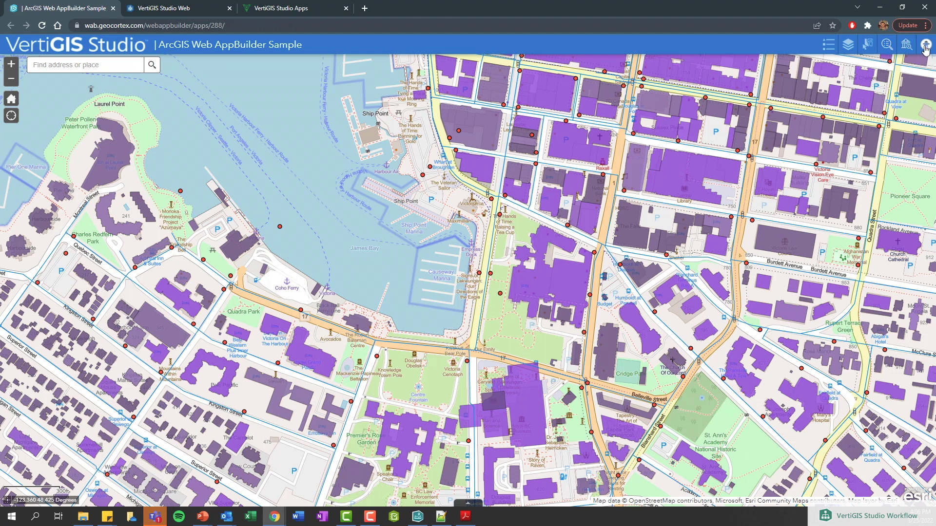
Open the Query Features workflow, review its filters, and turn off the installation date filter
left_click(887, 49)
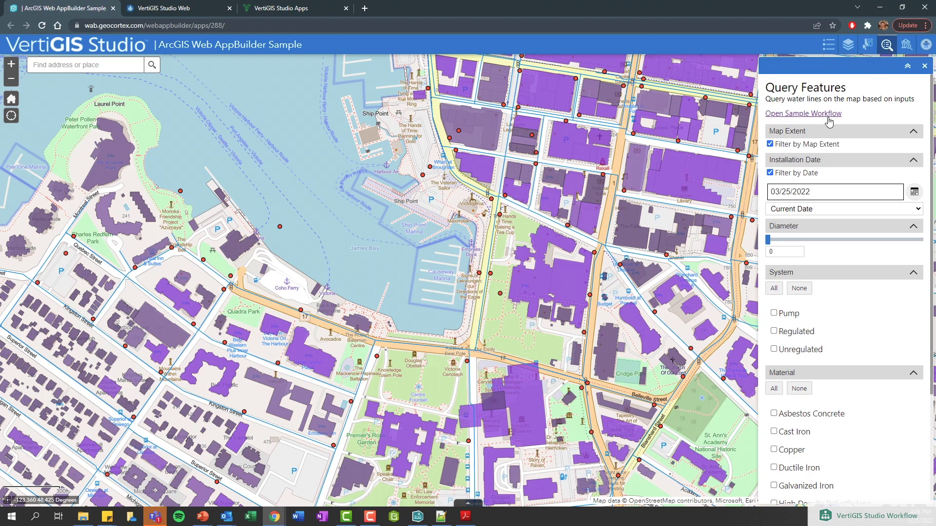
scroll(813, 185, "down", 1)
scroll(812, 190, "down", 3)
scroll(813, 214, "up", 4)
left_click(770, 173)
Try the Last 5 Years installation date filter, then turn the date filter off again
left_click(770, 174)
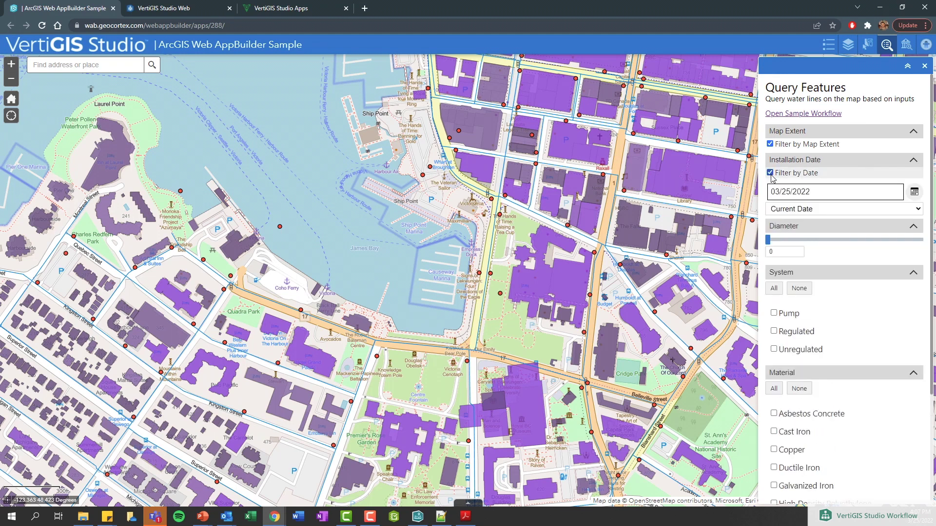
left_click(817, 210)
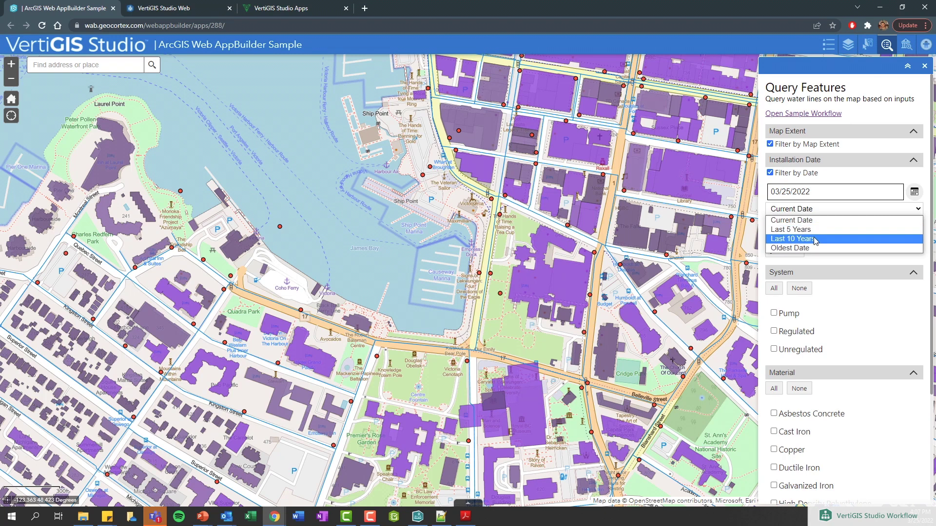
left_click(810, 230)
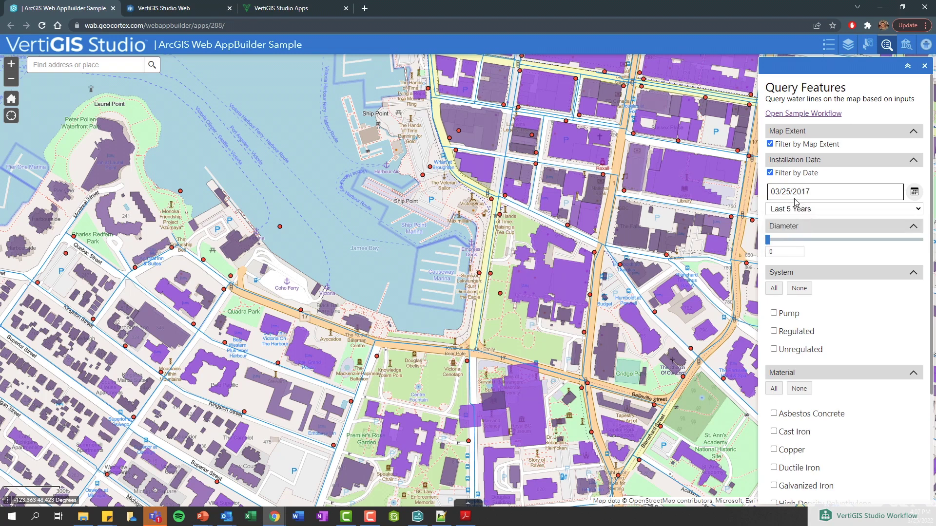
left_click(770, 174)
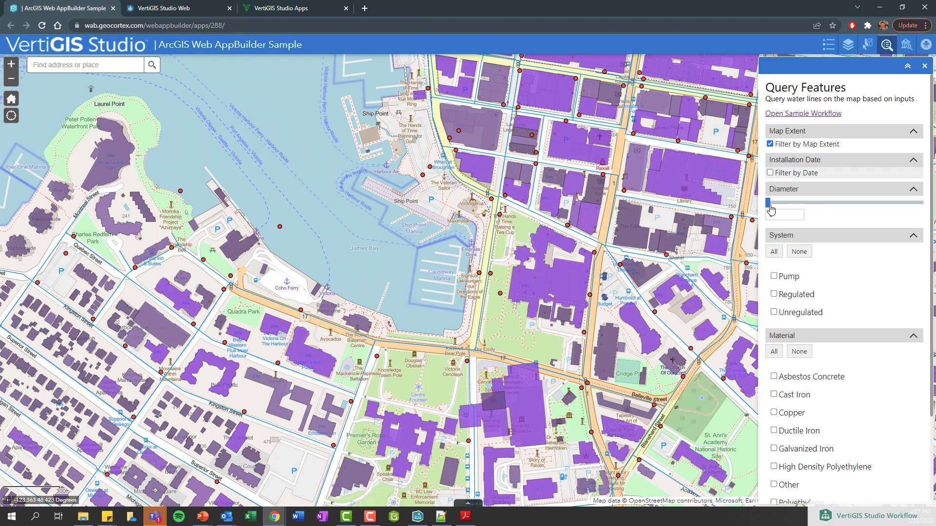
Try diameter filter values of about 246 and 300, then reset the diameter to 0
left_click_drag(768, 203, 805, 203)
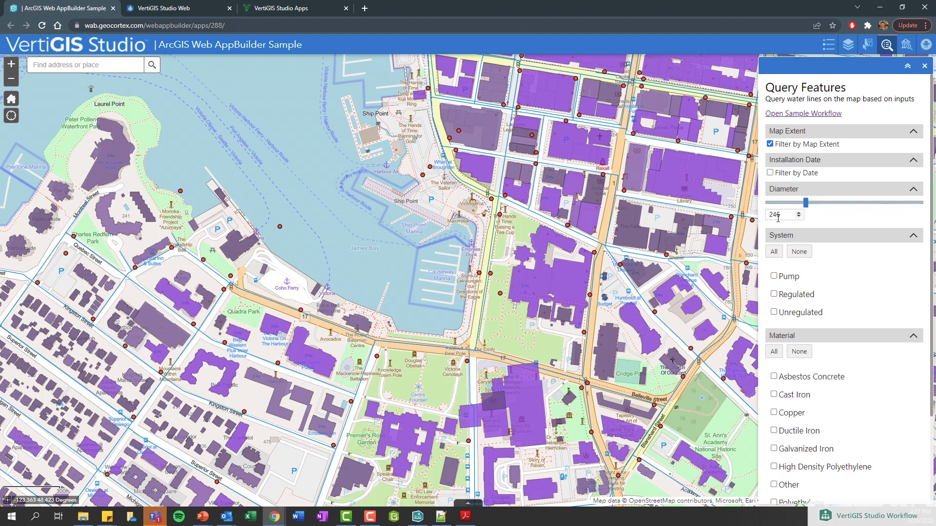
left_click_drag(806, 203, 813, 207)
scroll(813, 292, "down", 2)
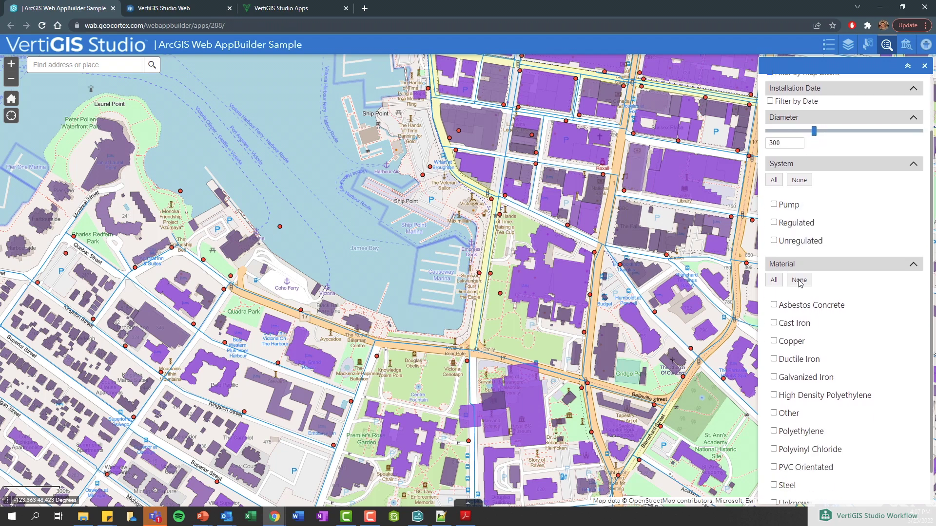
scroll(812, 341, "down", 1)
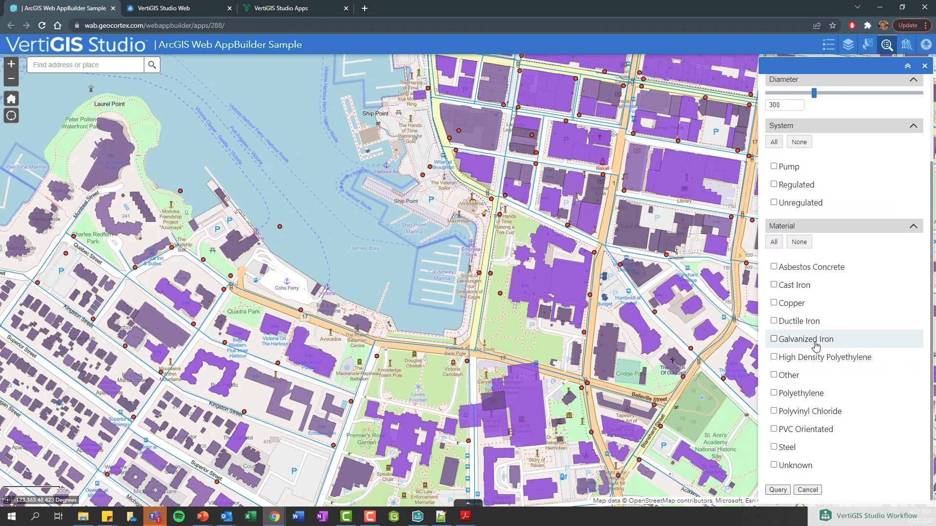
scroll(823, 364, "up", 3)
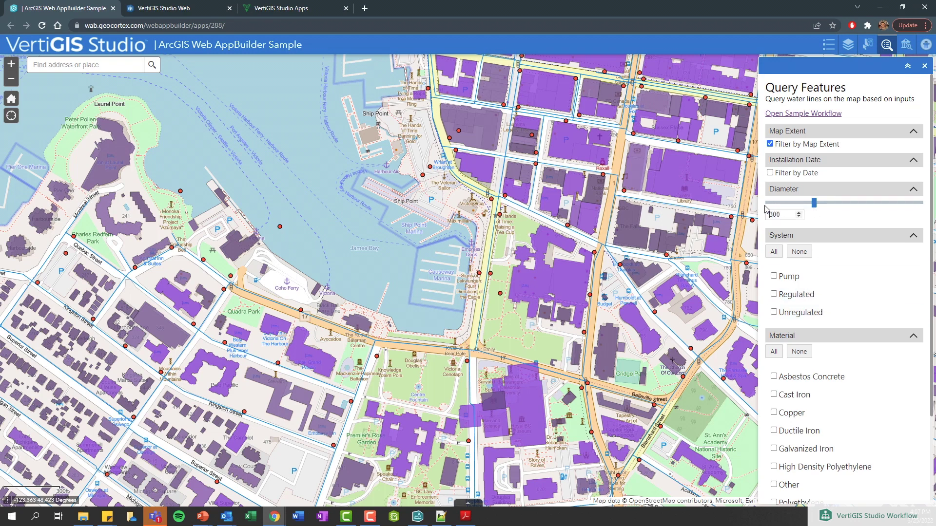
left_click_drag(813, 203, 767, 202)
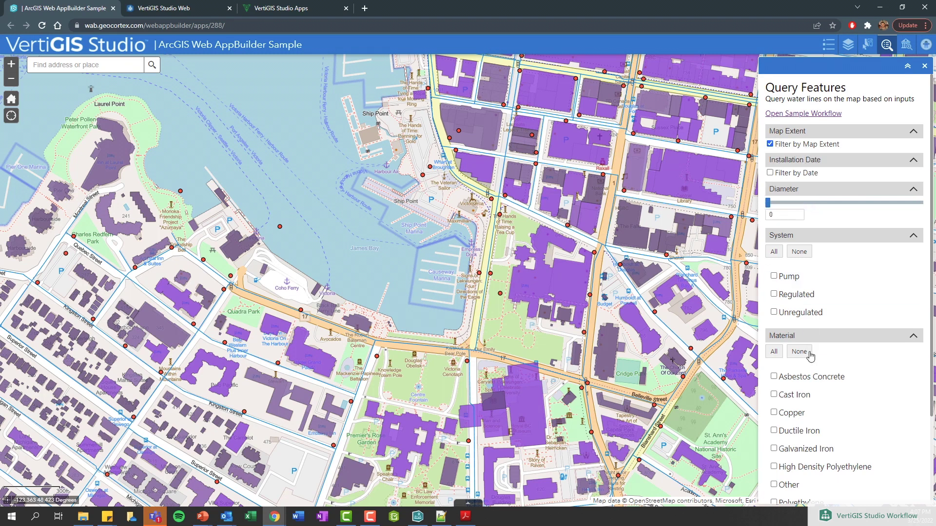
Run the water-line query with only the map-extent filter, selecting 167 of 2750 lines
scroll(810, 353, "down", 1)
scroll(810, 355, "down", 3)
left_click(777, 489)
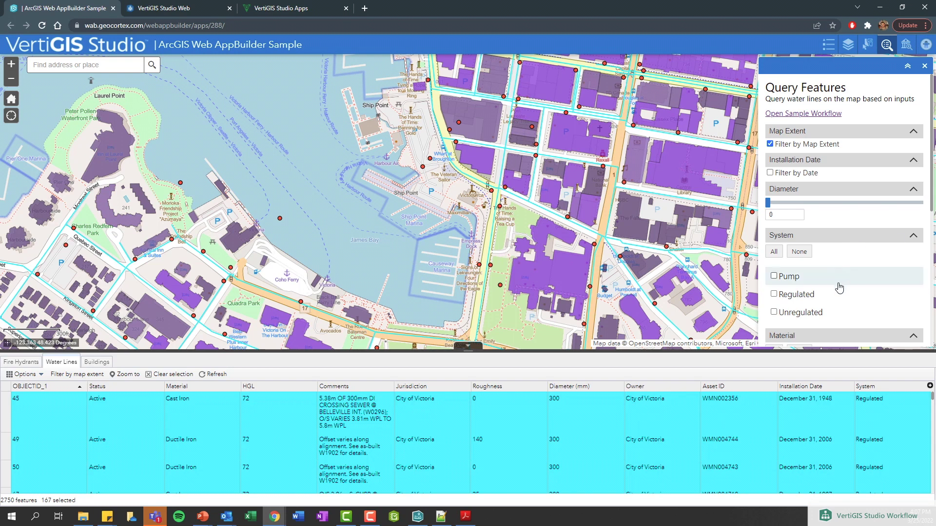
Query only Cast Iron water lines and review the 83 selected results
scroll(799, 296, "down", 4)
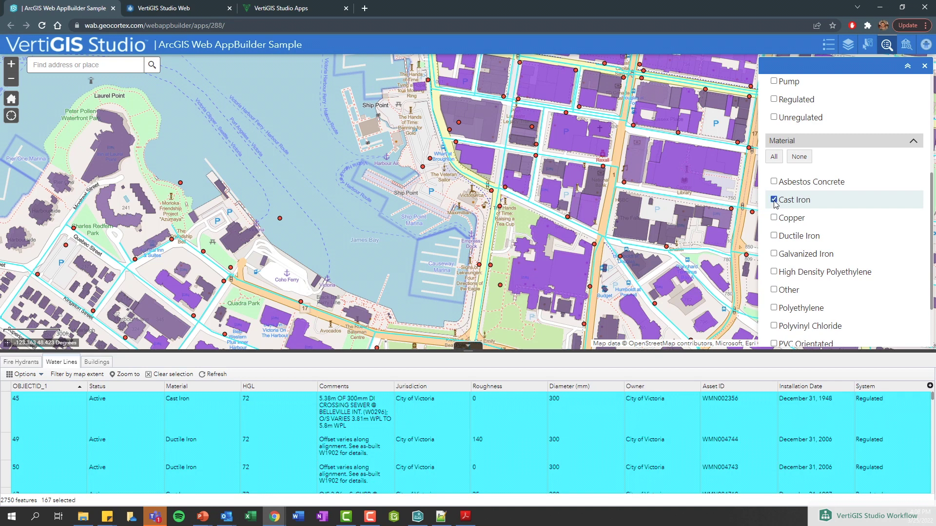
scroll(777, 254, "down", 2)
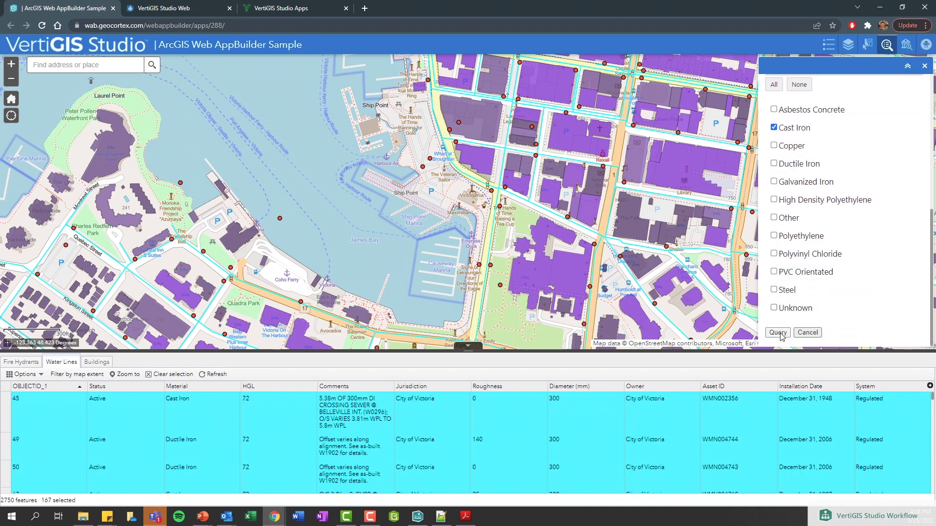
left_click(778, 332)
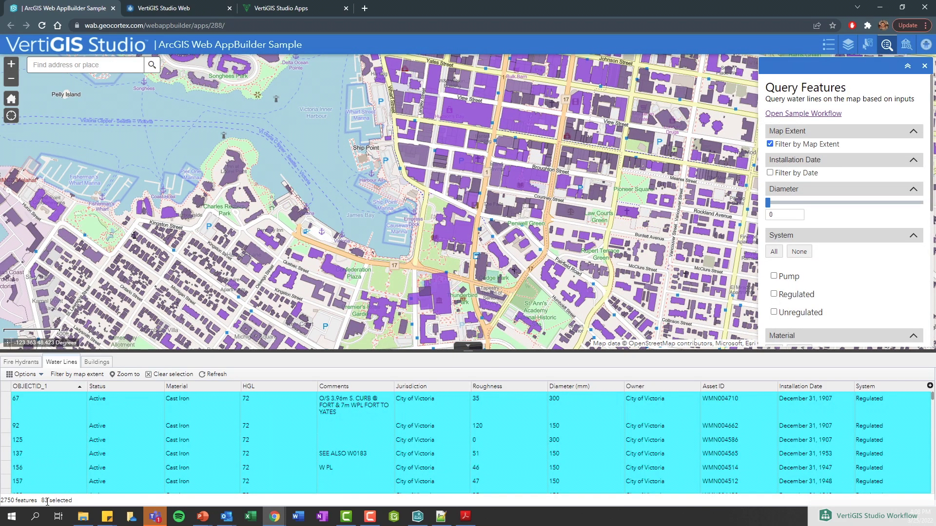
scroll(388, 274, "up", 1)
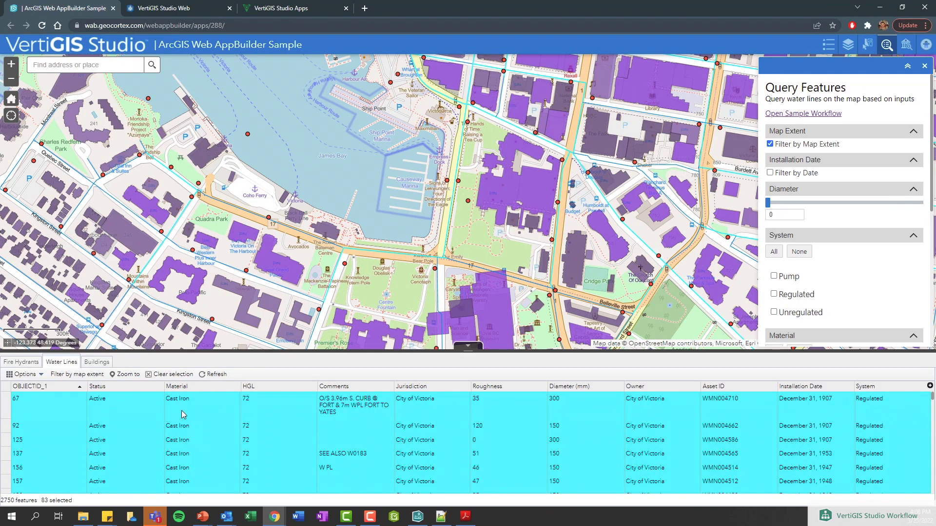
scroll(184, 414, "down", 2)
scroll(185, 446, "up", 2)
Open the Query Features workflow in the VertiGIS Studio Web sample app and review its sections
left_click(177, 10)
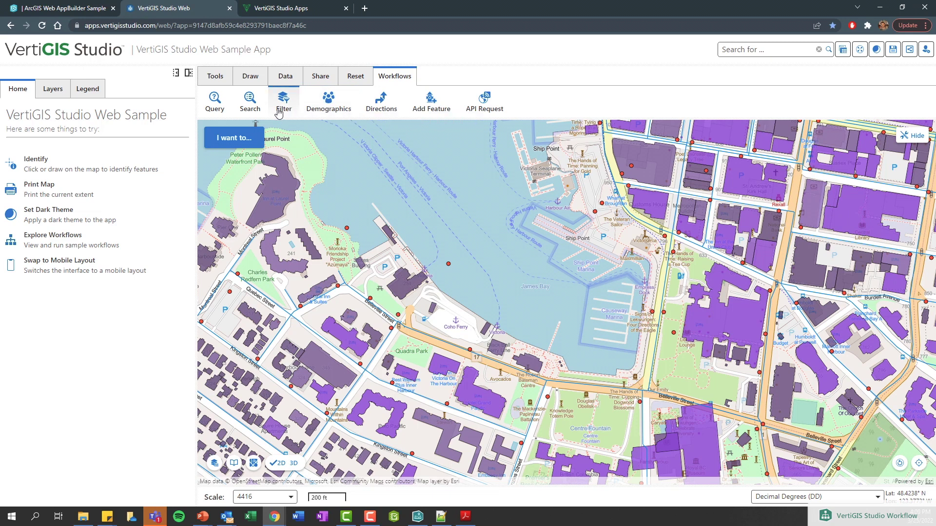
left_click(213, 103)
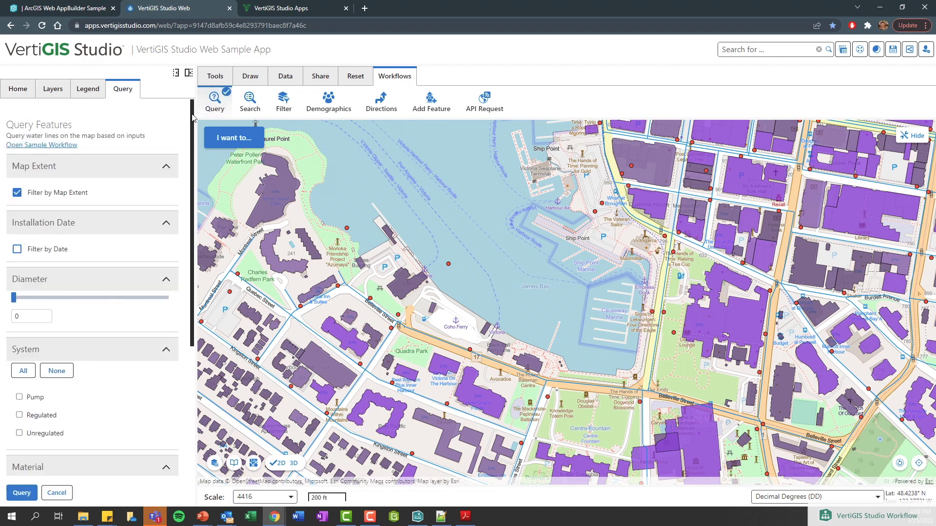
scroll(146, 234, "down", 1)
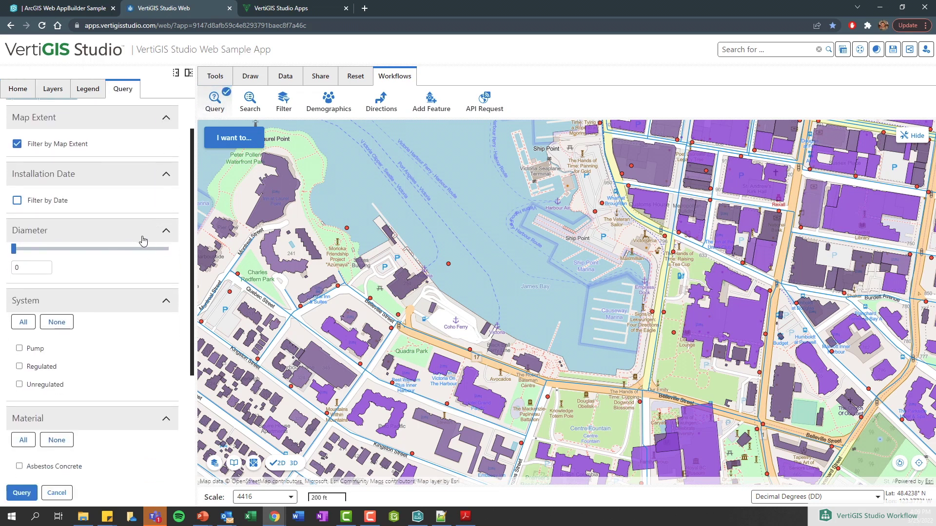
scroll(138, 239, "down", 4)
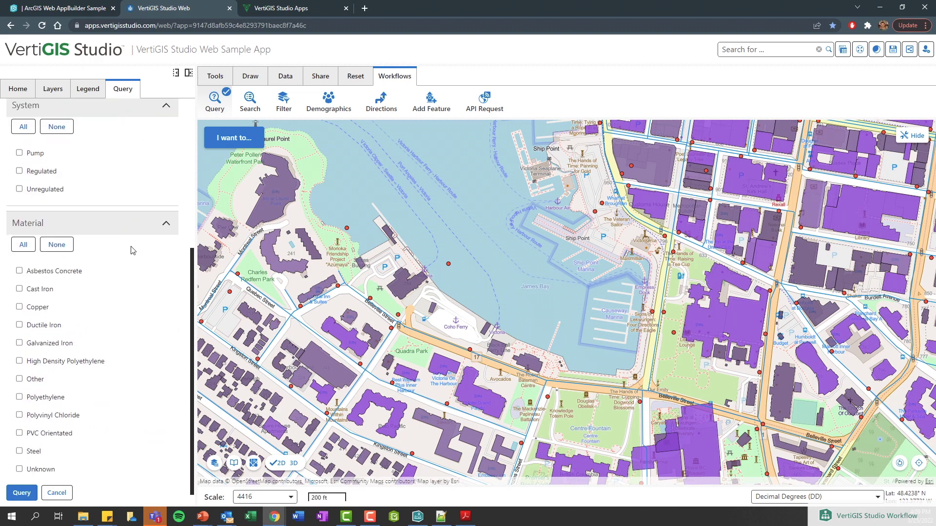
scroll(129, 254, "up", 5)
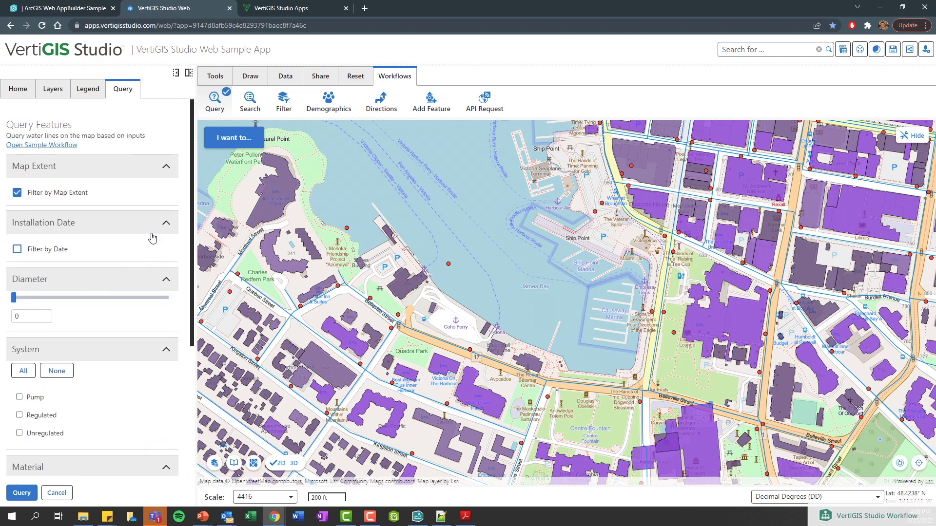
left_click(165, 225)
left_click(166, 225)
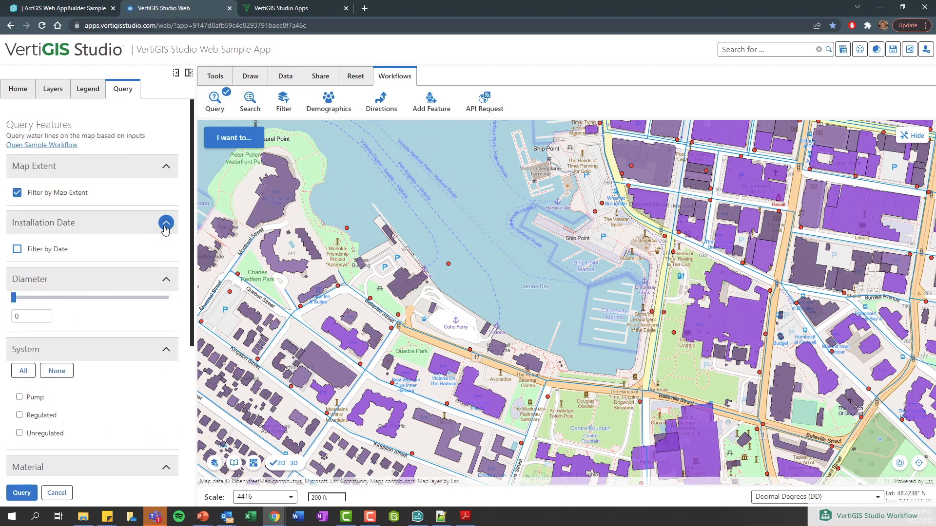
left_click(166, 279)
left_click(166, 279)
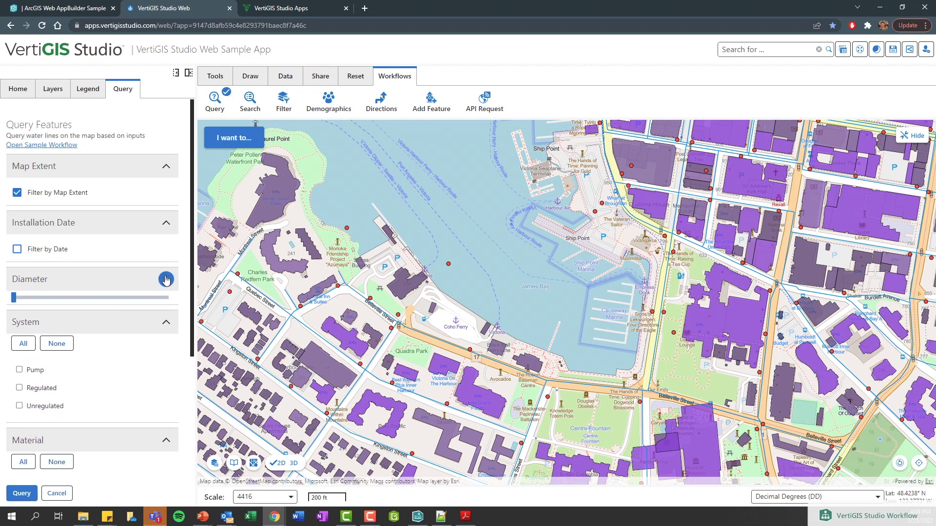
Limit installation dates to the last 5 years and run the query, listing 9 water lines
left_click(17, 250)
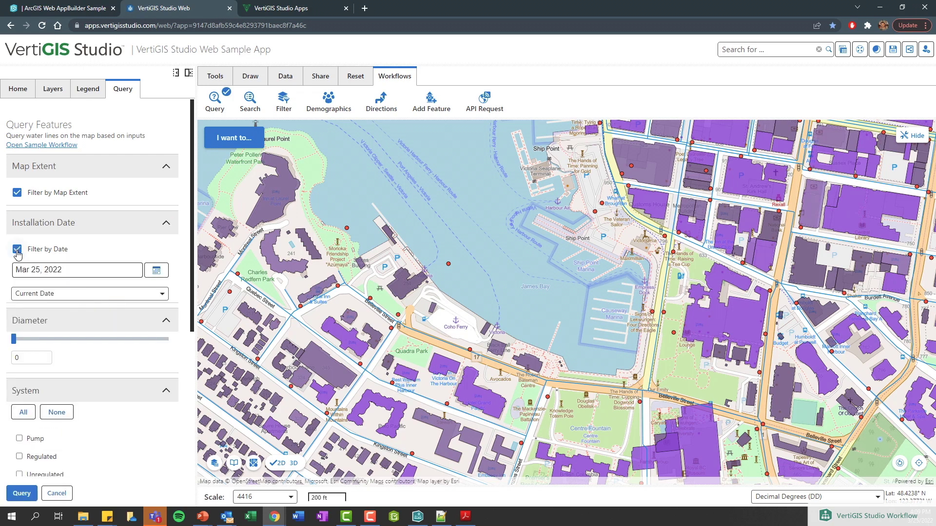
left_click(78, 294)
left_click(76, 317)
left_click(19, 493)
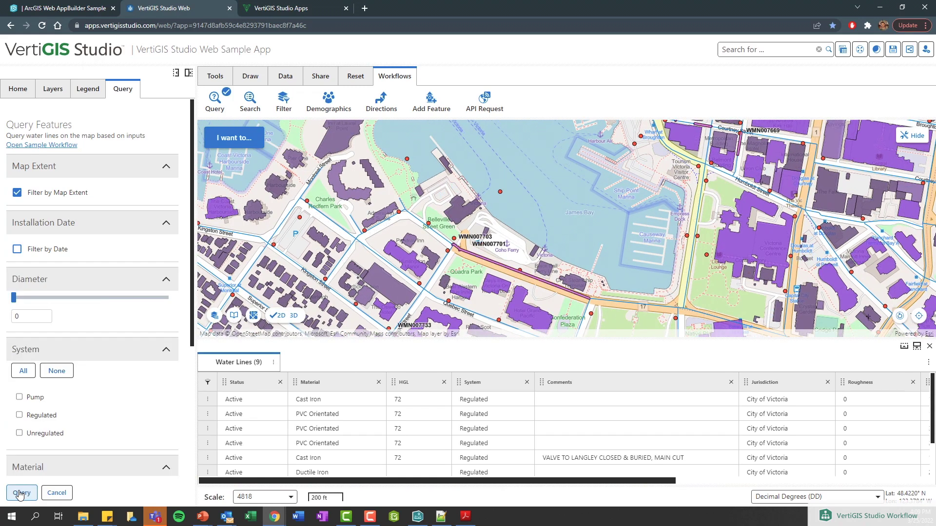
Open the details of water line WMN007701 from the Water Lines results table
left_click_drag(672, 280, 633, 303)
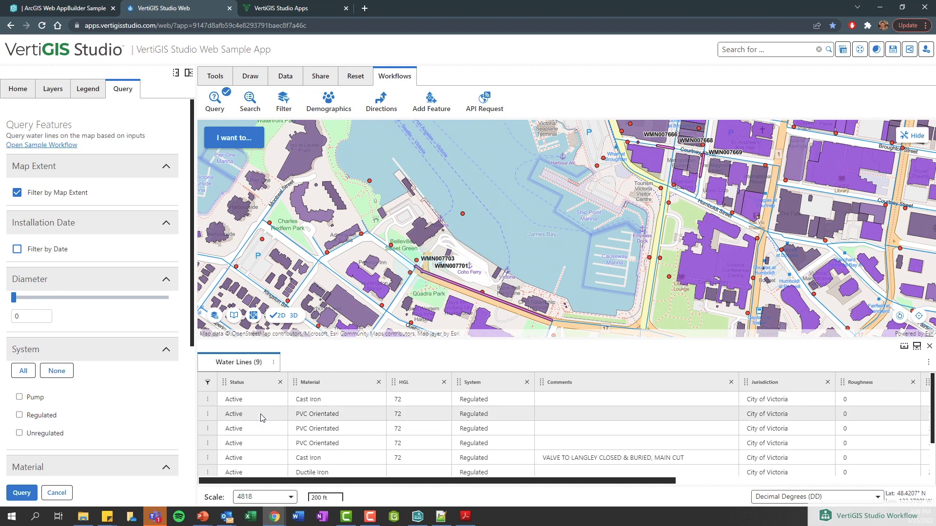
left_click_drag(436, 487, 748, 502)
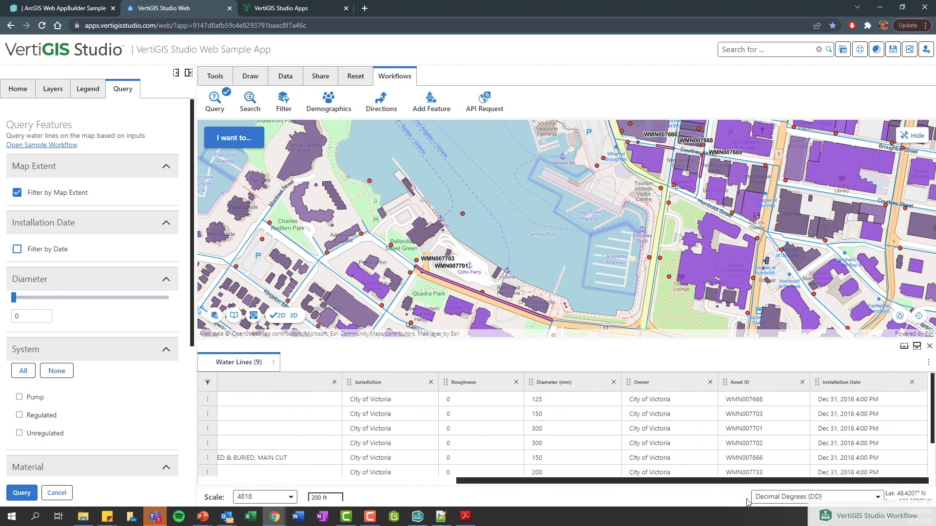
left_click(849, 431)
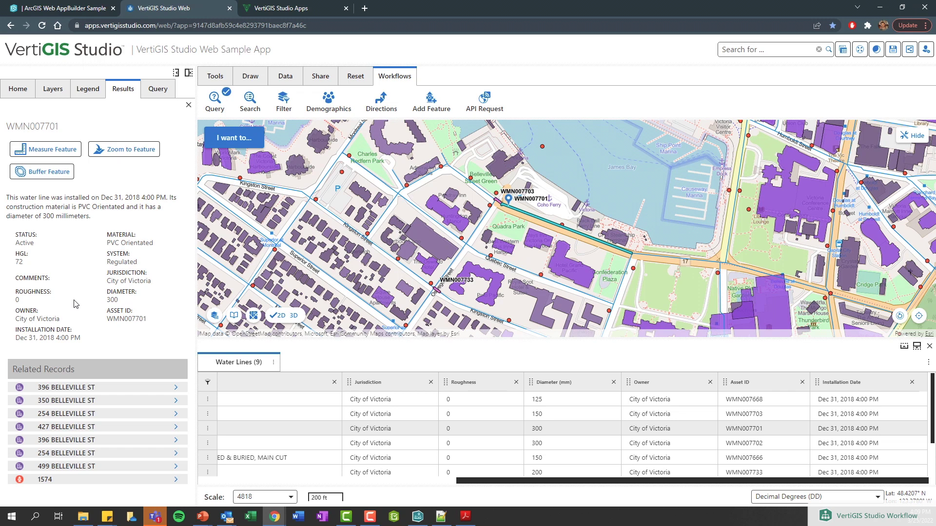
mouse_move(420, 520)
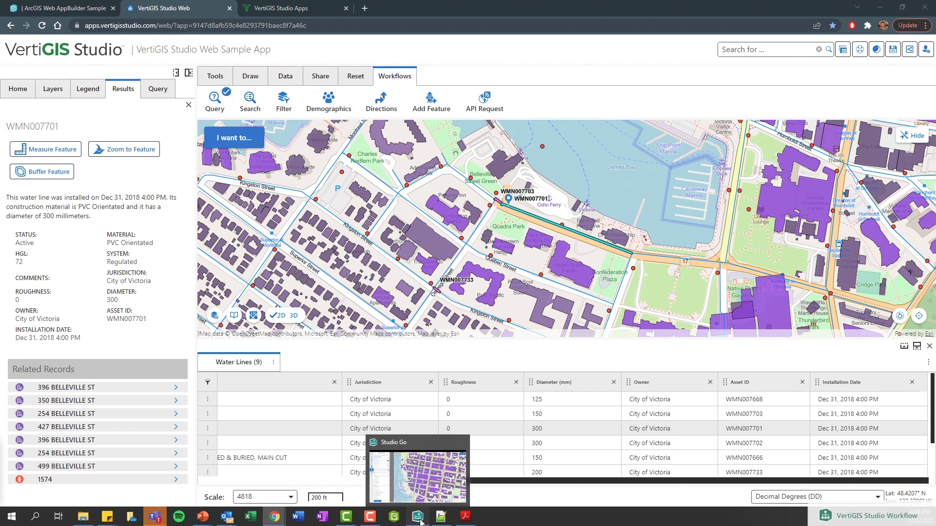
Bring up Studio Go's Query Features workflow and review its Installation Date and Diameter sections
left_click(420, 521)
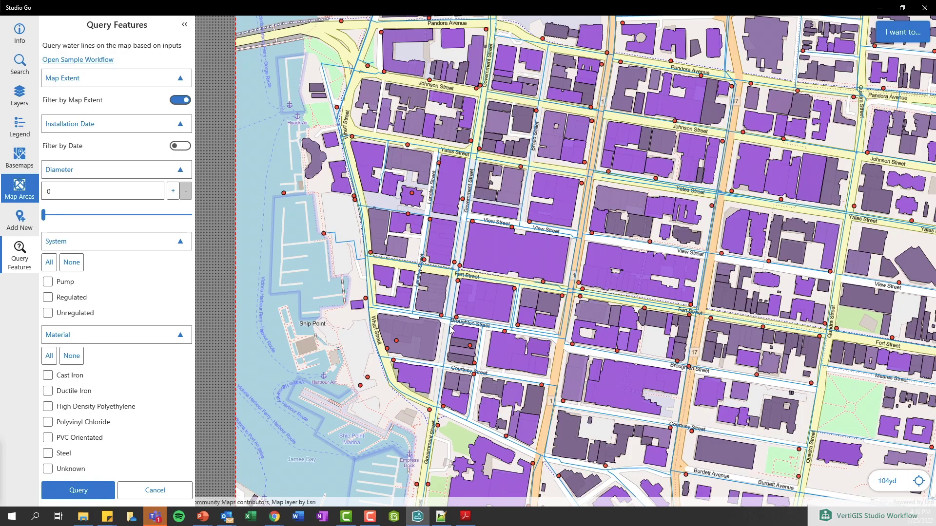
scroll(451, 330, "down", 2)
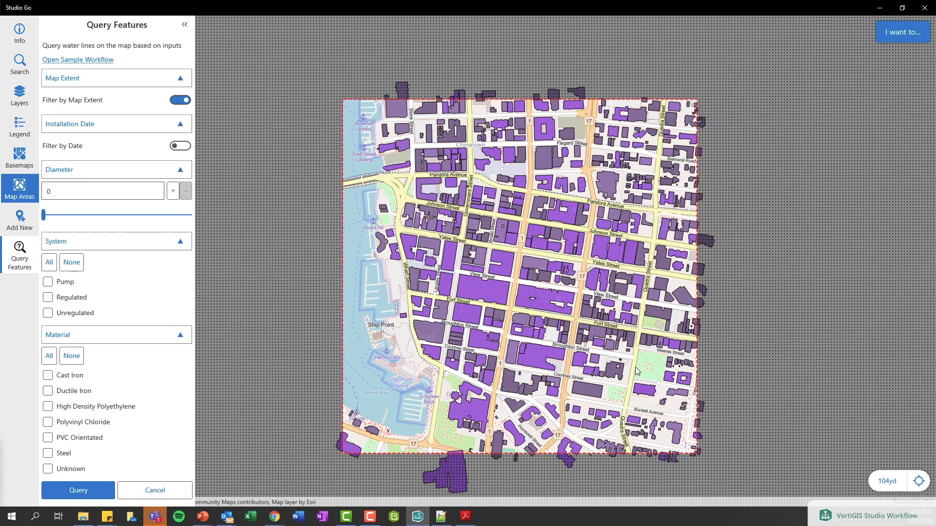
scroll(461, 344, "up", 2)
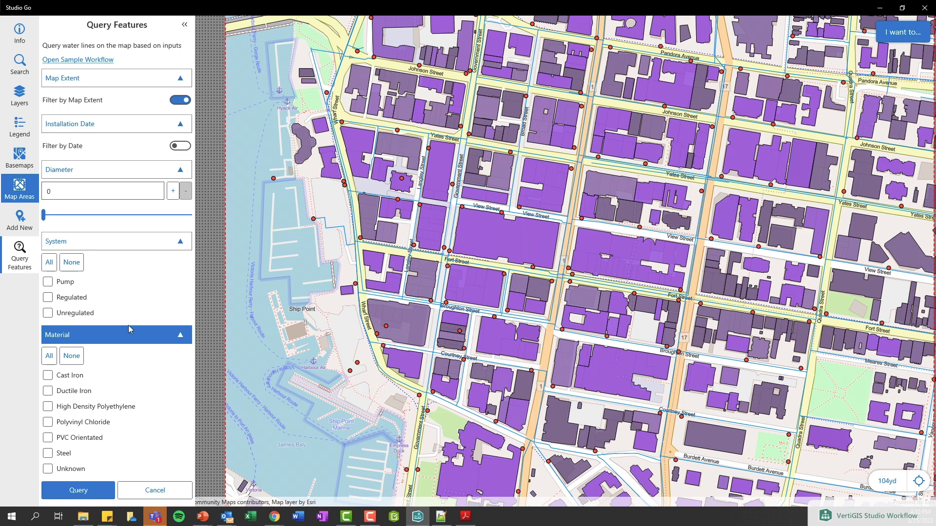
left_click(138, 127)
left_click(138, 128)
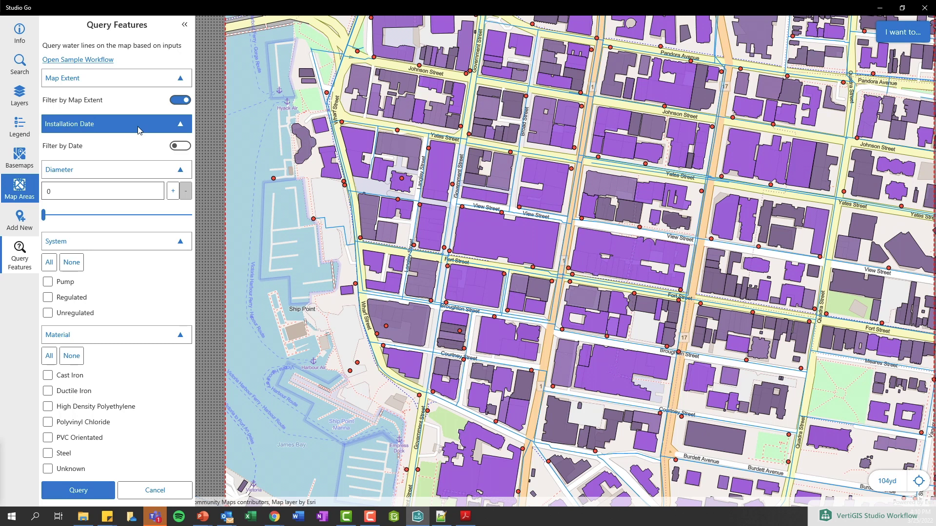
left_click(131, 127)
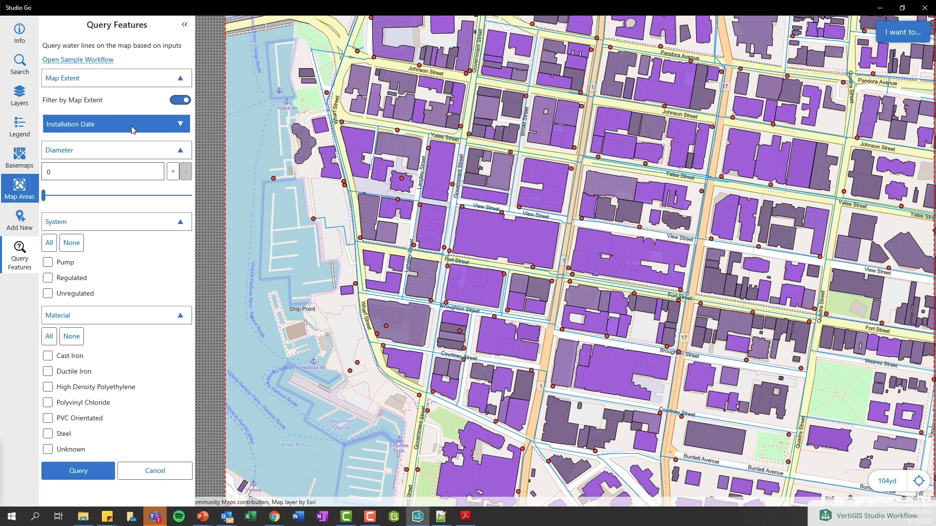
left_click(132, 156)
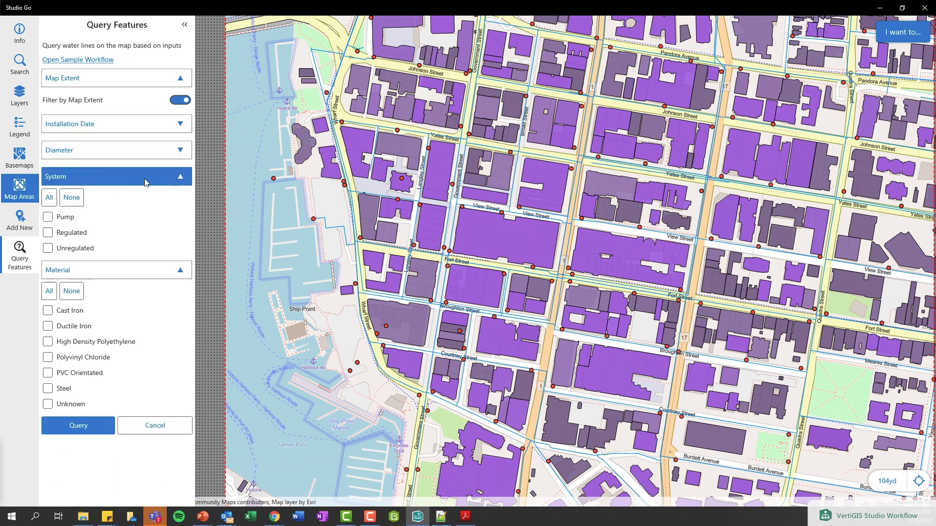
left_click(146, 153)
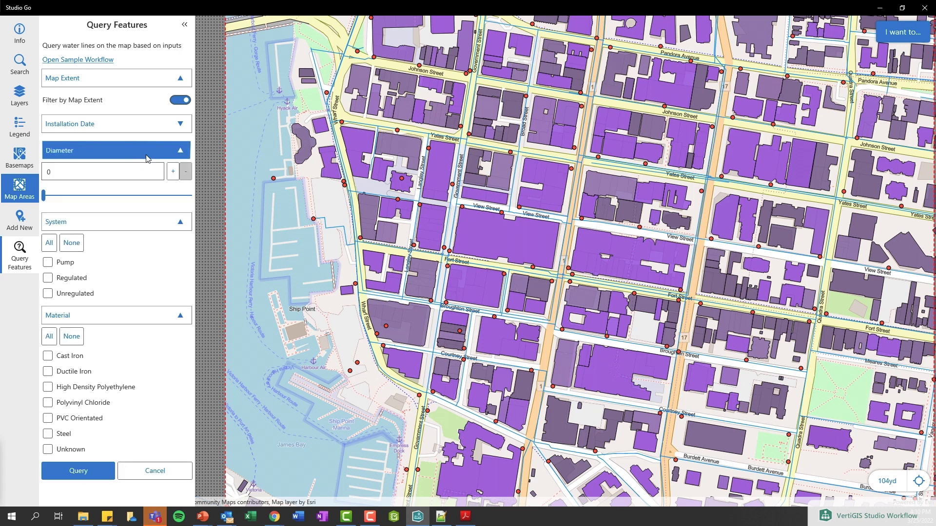
left_click(137, 127)
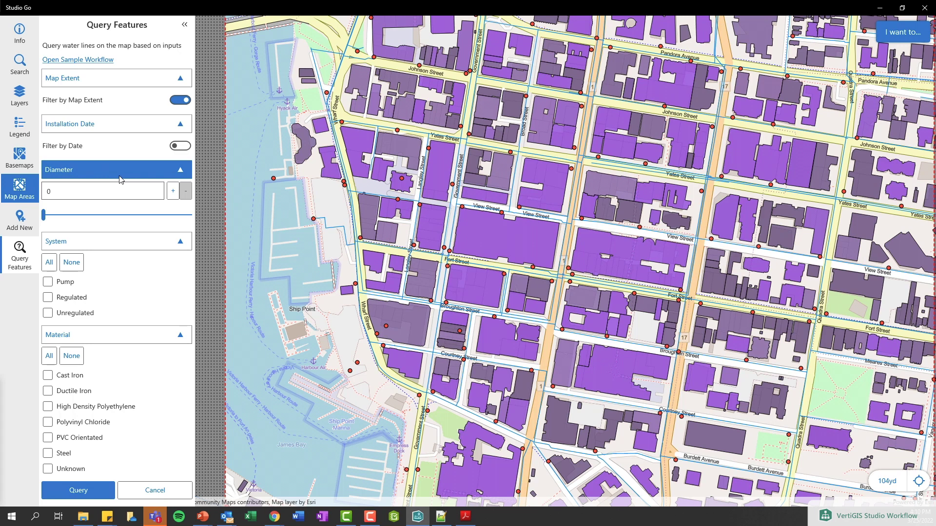
Query Cast Iron water lines of diameter 300, view WMN004710's details, then return to Studio Web
left_click(48, 383)
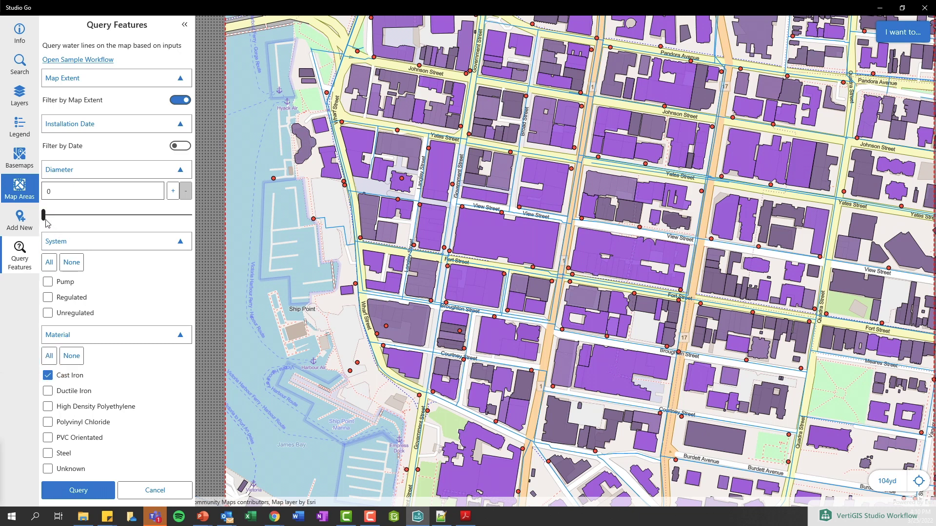
left_click_drag(45, 221, 89, 220)
left_click(90, 487)
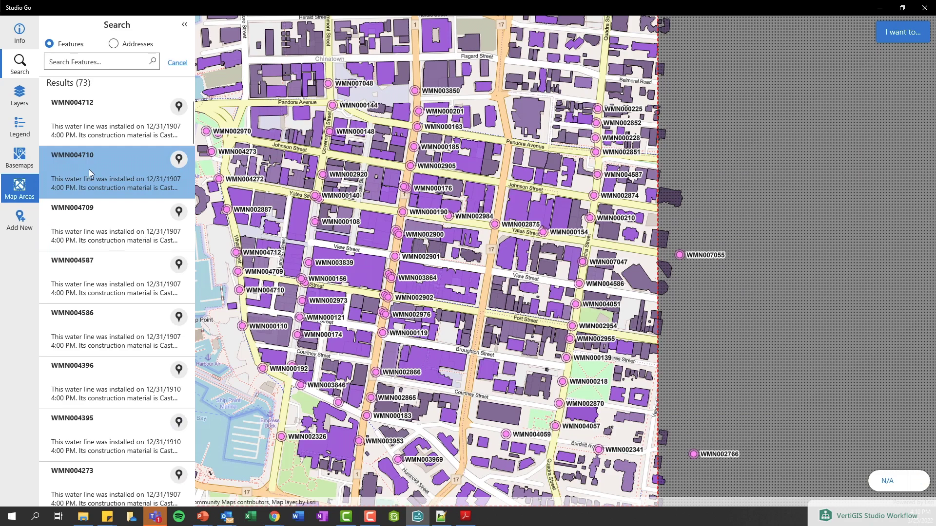
left_click(88, 171)
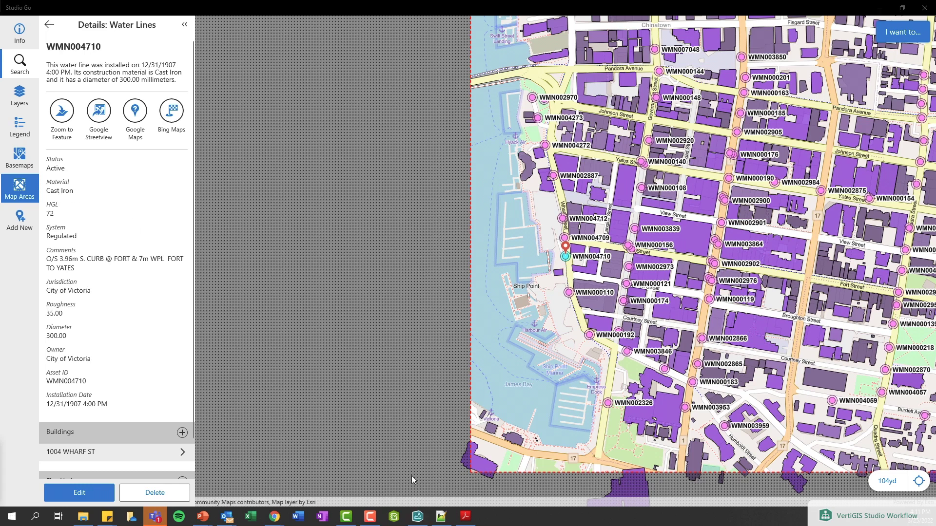
key("alt+Tab")
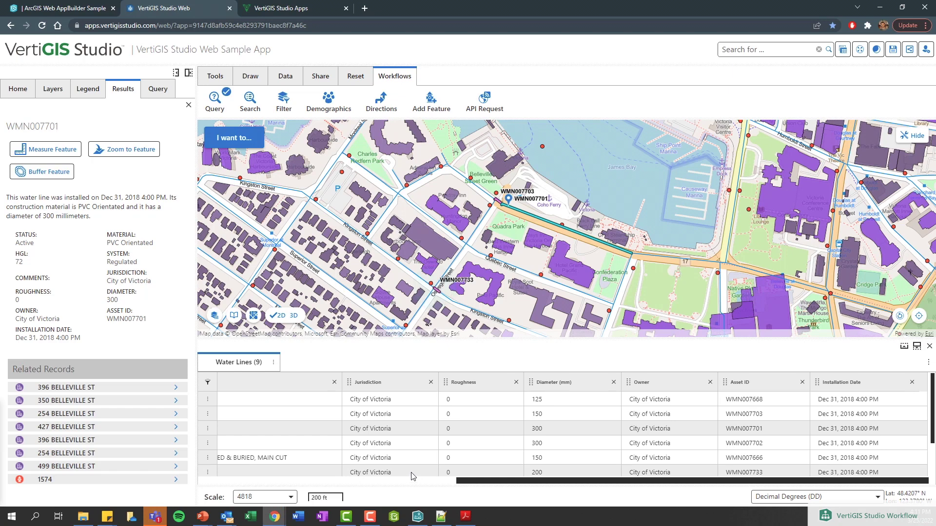
Launch VertiGIS Studio Workflow from the VertiGIS Studio Apps page
left_click(302, 15)
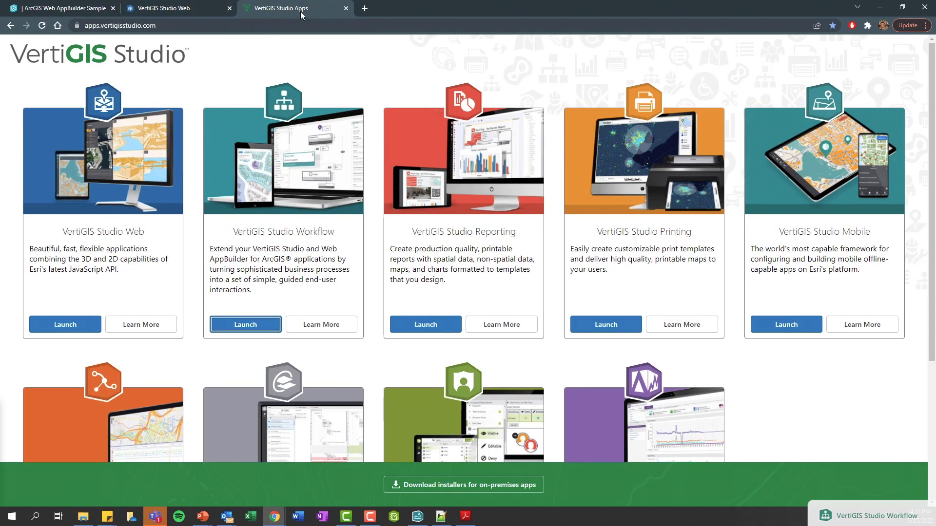
left_click(185, 63)
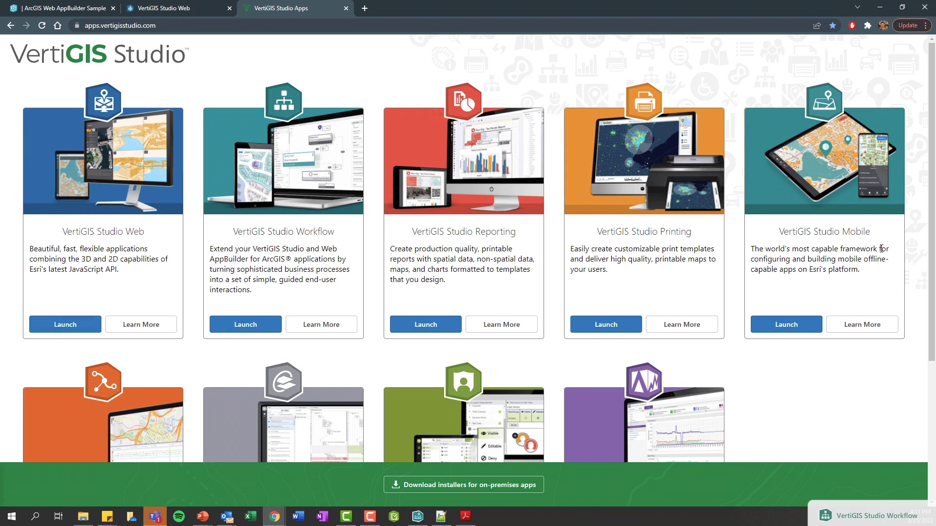
left_click(254, 330)
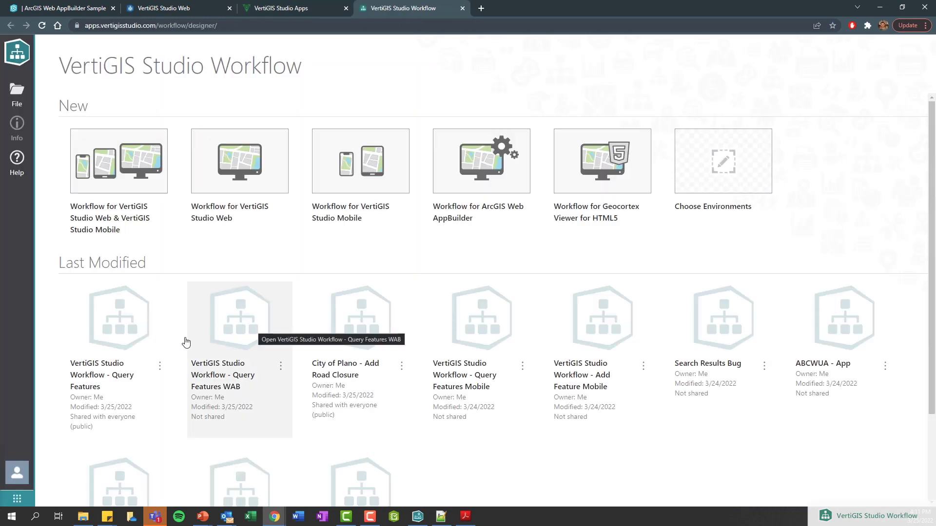
Sign out of the Workflow designer, sign back in, and allow ArcGIS account access
left_click(16, 474)
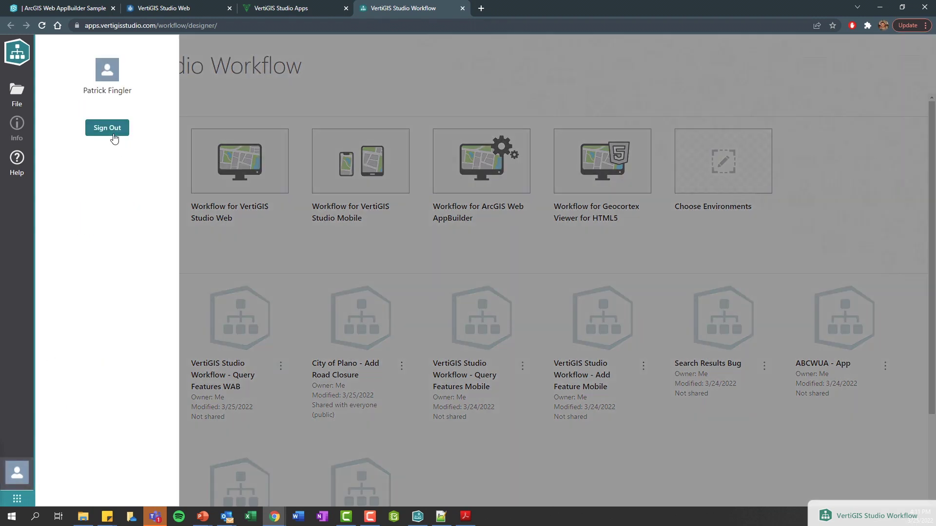
left_click(113, 129)
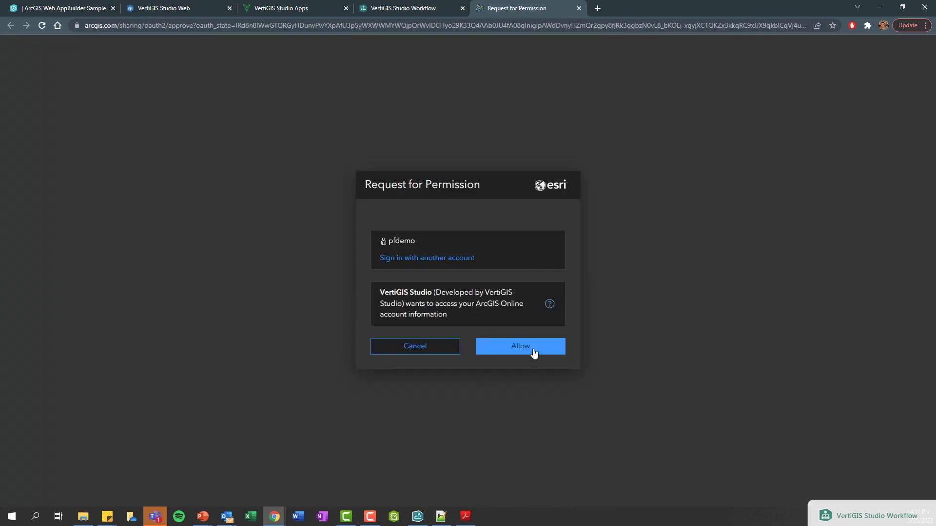
left_click(533, 352)
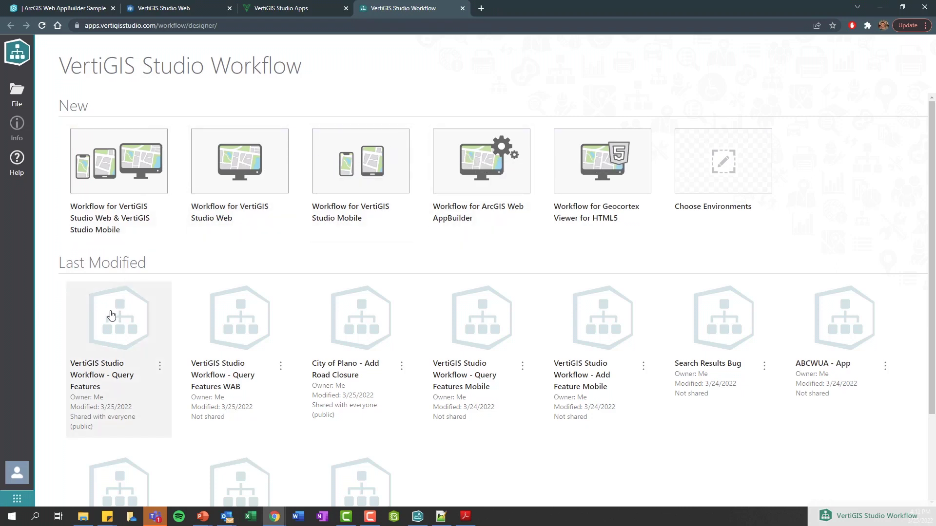
Open the Query Sample workflow, zoom out, and try adding then deleting Get Portal User, If and For Each activities
left_click(111, 326)
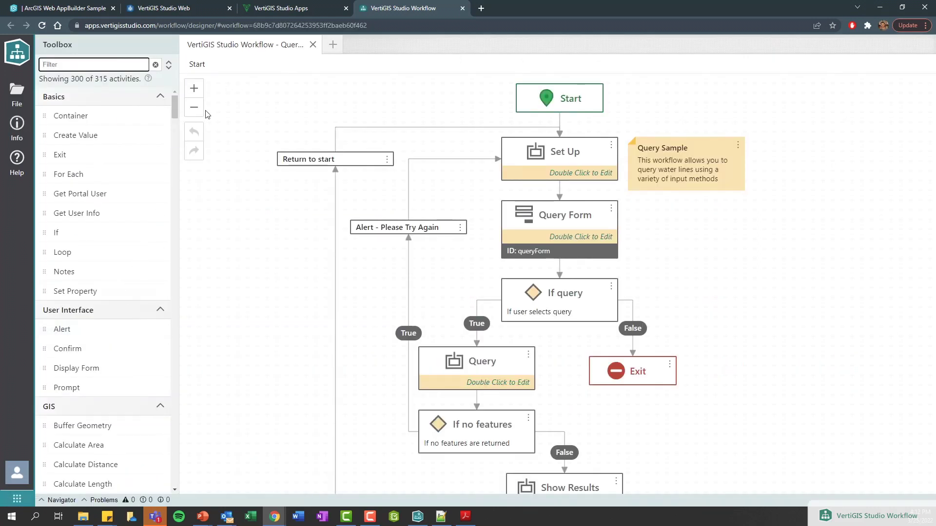
left_click(193, 108)
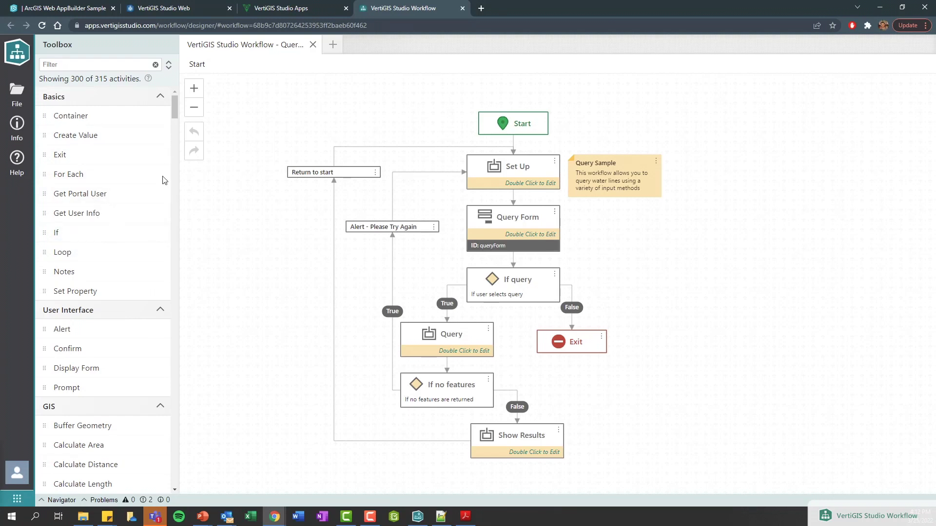
left_click_drag(84, 200, 237, 260)
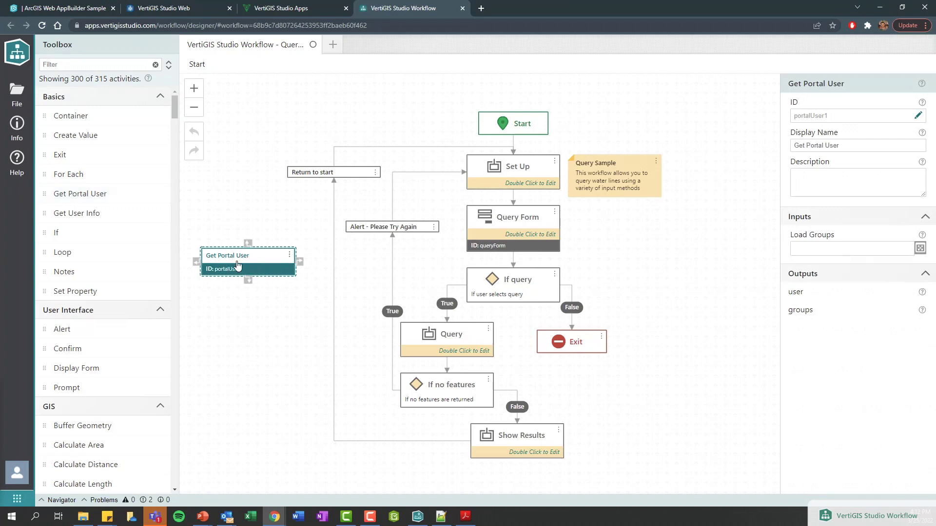
key("Delete")
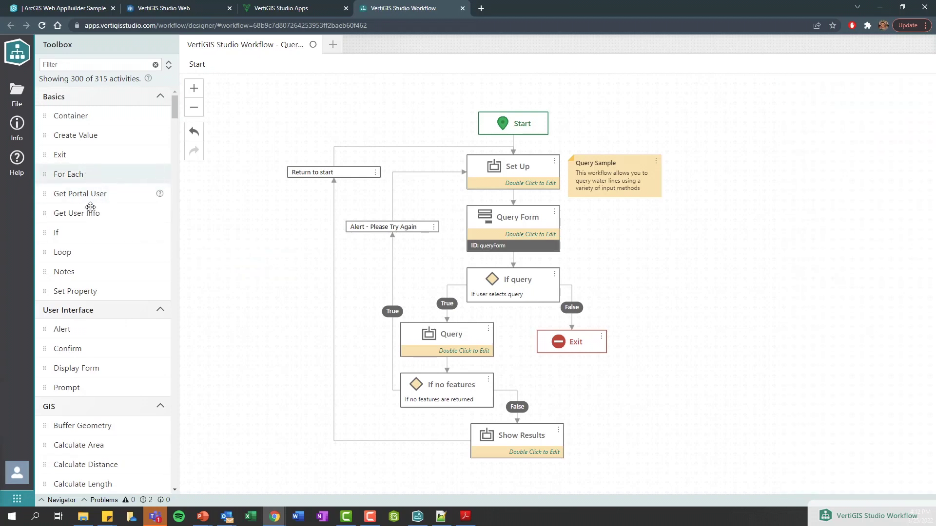
left_click_drag(86, 233, 268, 289)
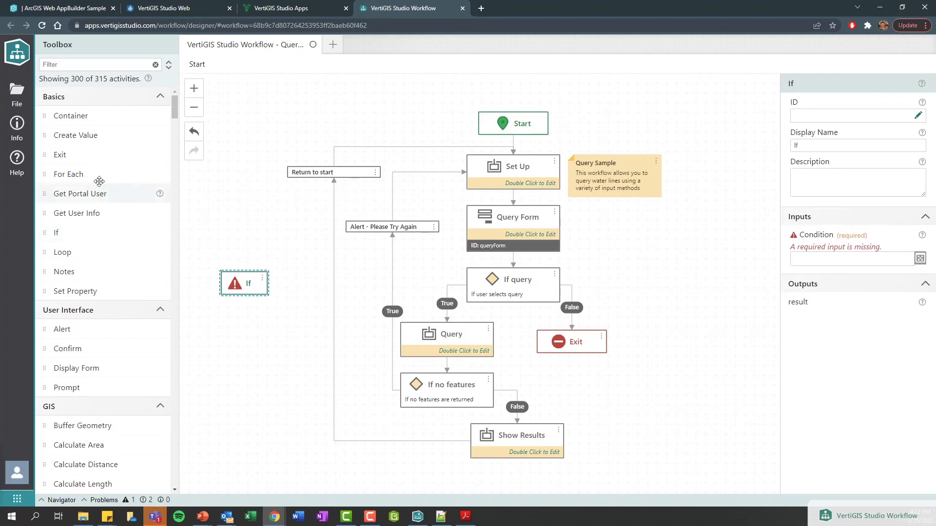
key("Delete")
left_click_drag(98, 180, 255, 263)
key("Delete")
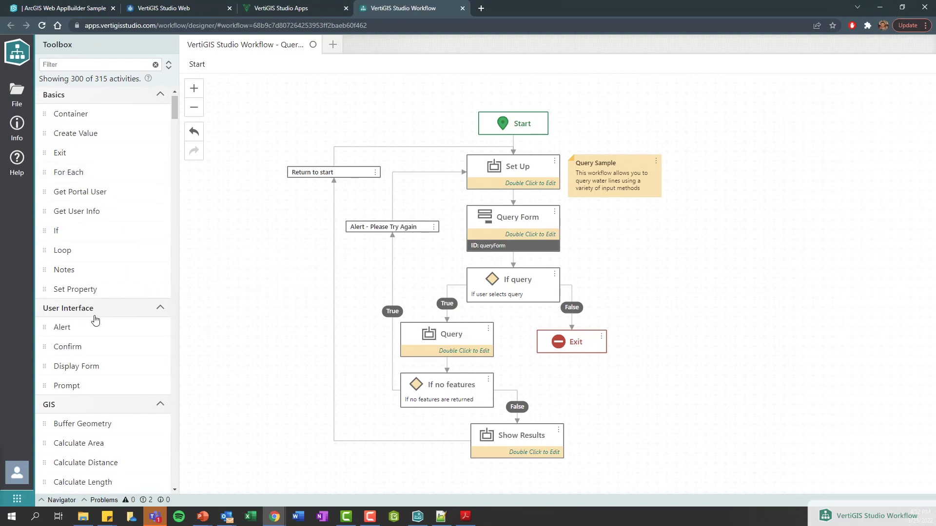
Add a stacked chain of Buffer Geometry, Query Layer and Get Current Position activities
scroll(94, 320, "down", 4)
left_click_drag(85, 230, 243, 266)
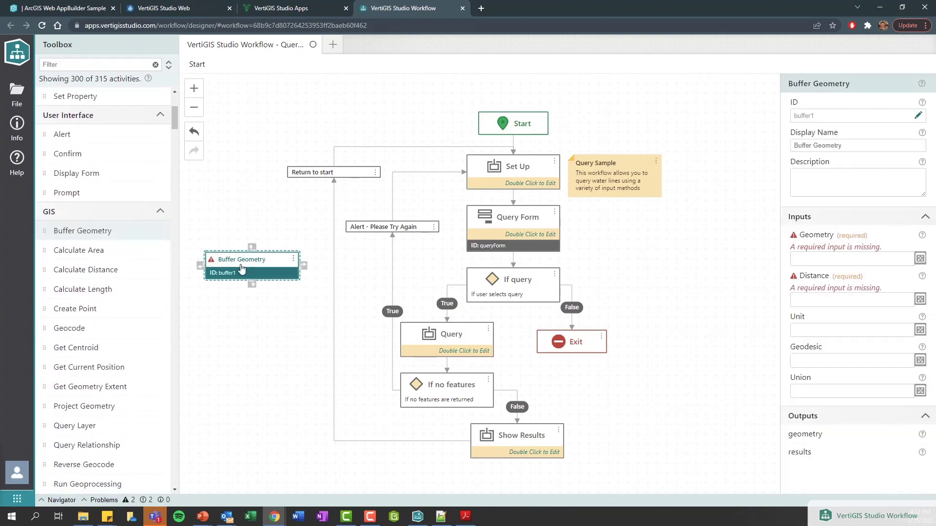
left_click_drag(76, 425, 250, 308)
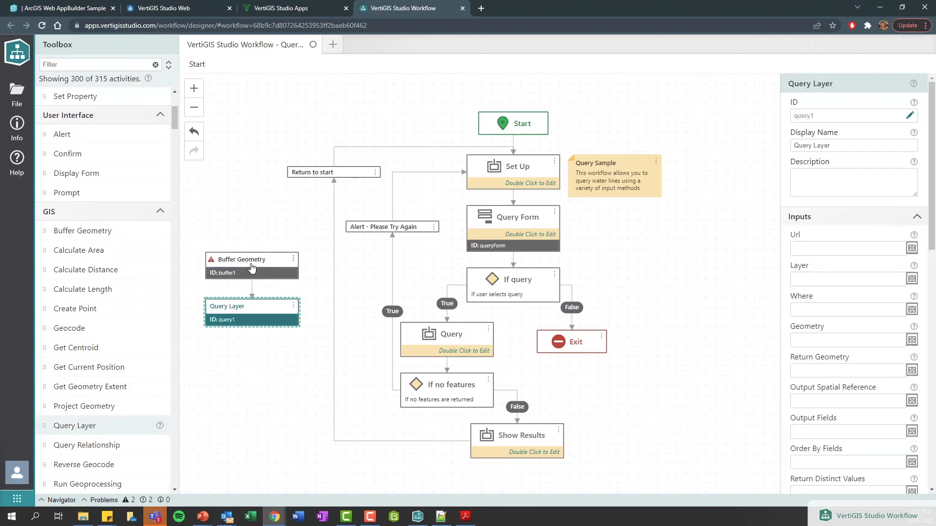
left_click_drag(89, 372, 252, 356)
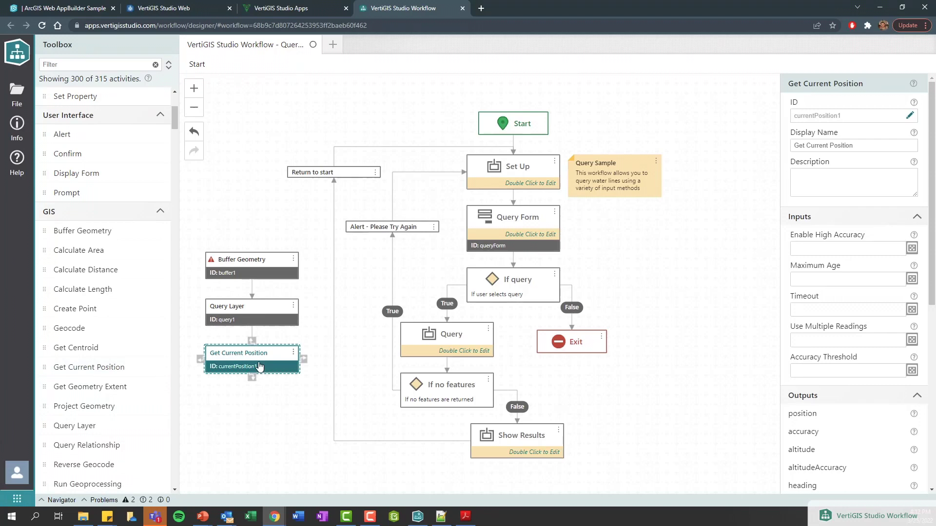
scroll(101, 330, "down", 10)
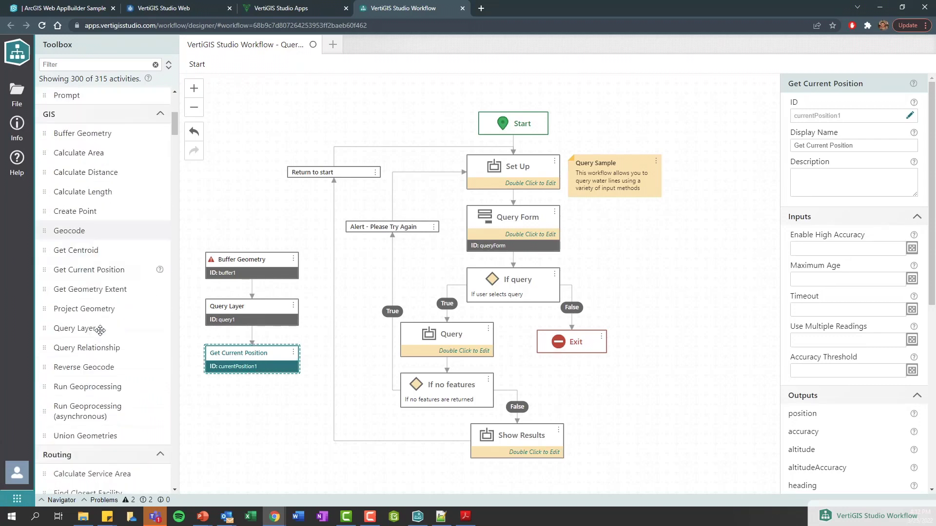
scroll(96, 352, "down", 10)
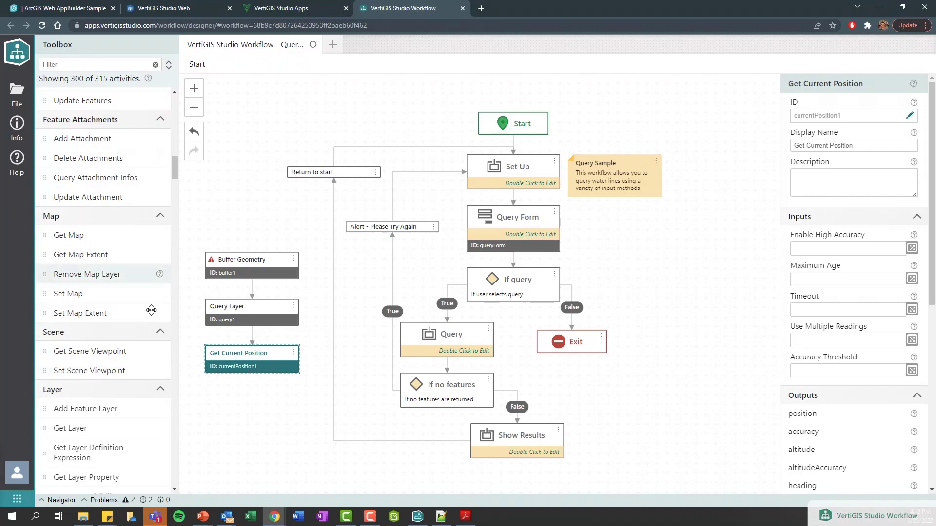
Delete the Get Current Position, Query Layer and Buffer Geometry activities from the canvas
key("Delete")
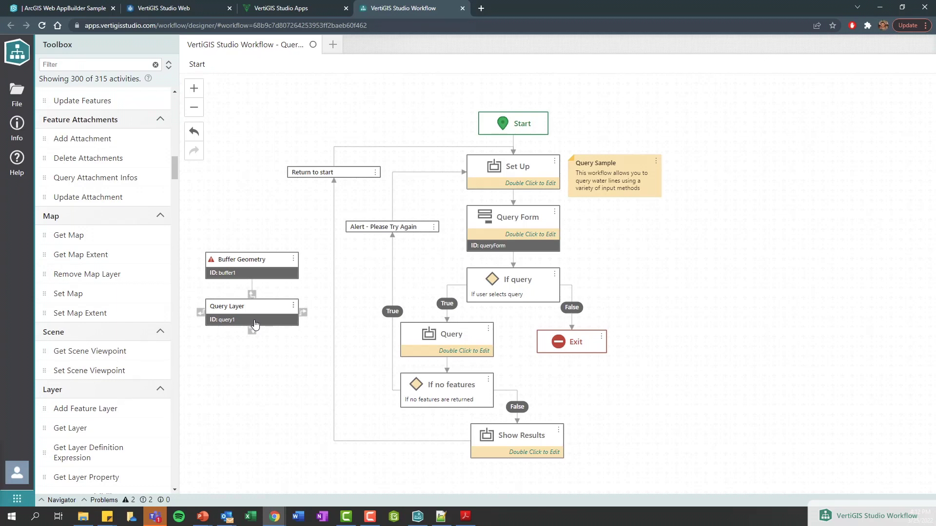
left_click(254, 322)
key("Delete")
left_click(251, 272)
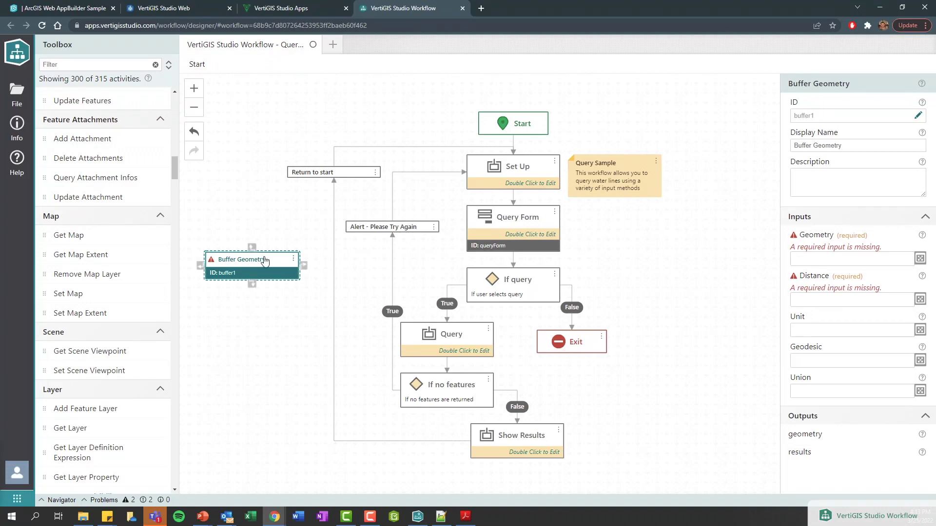
mouse_move(264, 262)
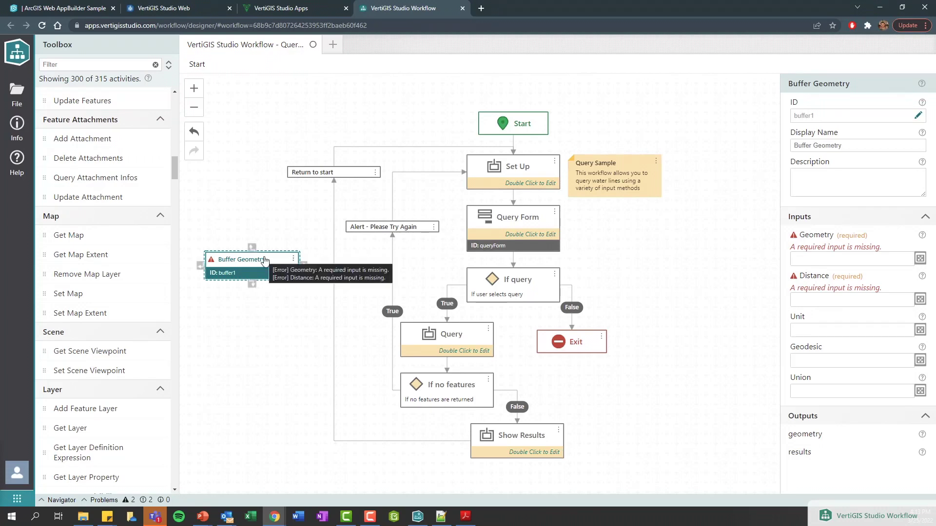
key("Delete")
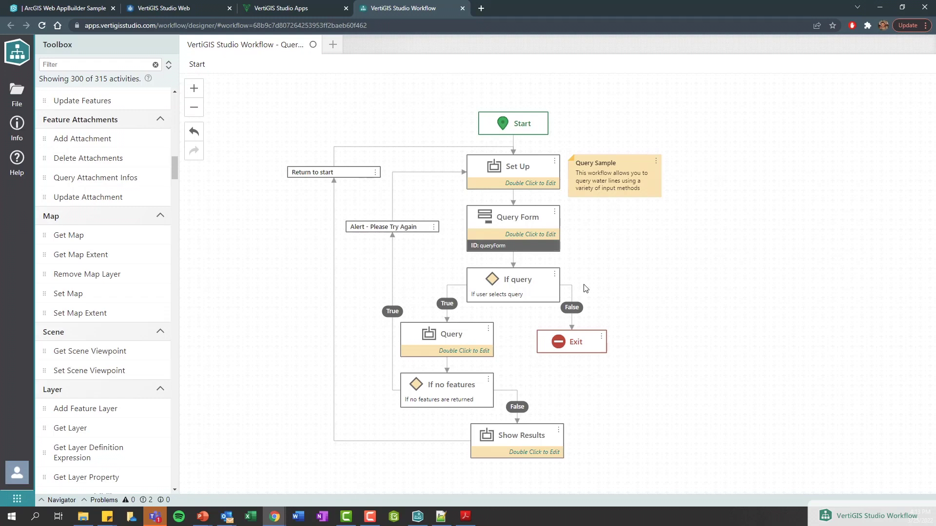
Open the Query Form layout and add a File Picker, Geometry Picker and Number Range Slider
left_click(502, 241)
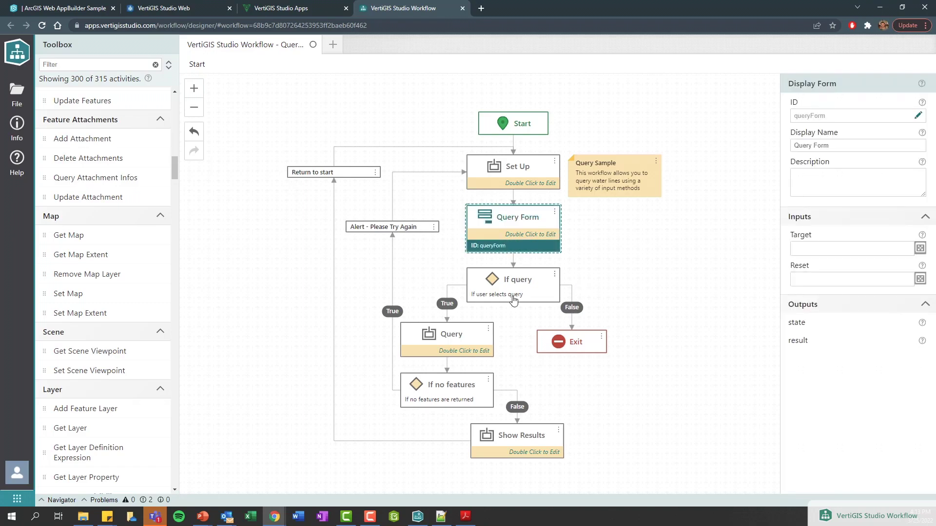
double_click(509, 242)
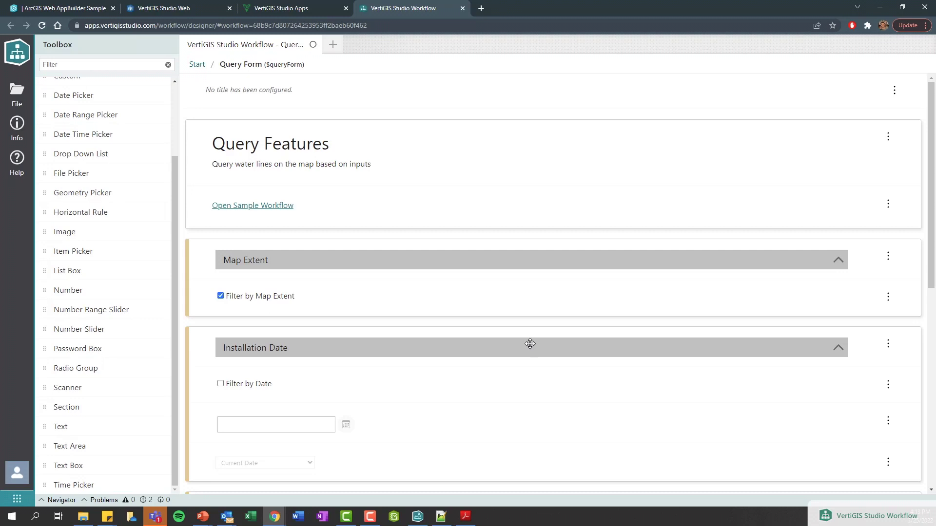
scroll(529, 343, "down", 8)
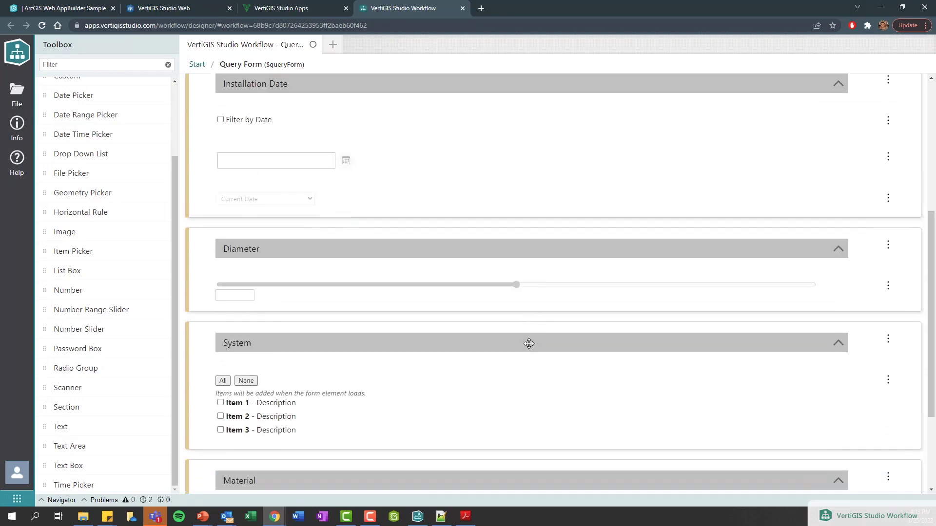
scroll(529, 343, "up", 10)
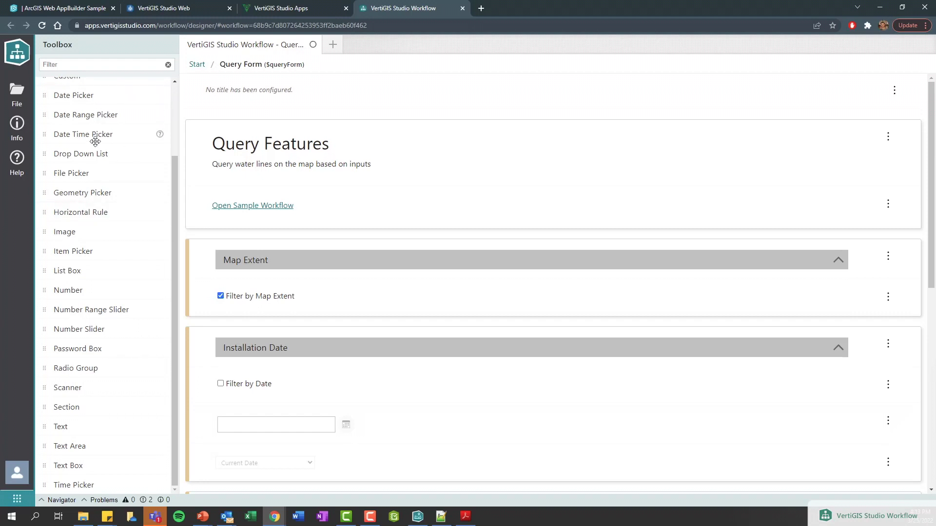
left_click_drag(92, 174, 271, 258)
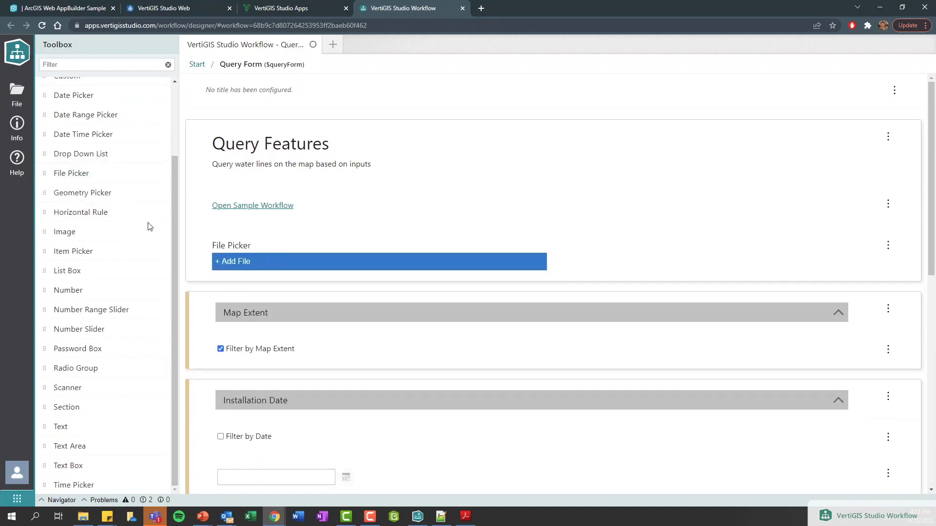
left_click_drag(77, 194, 281, 306)
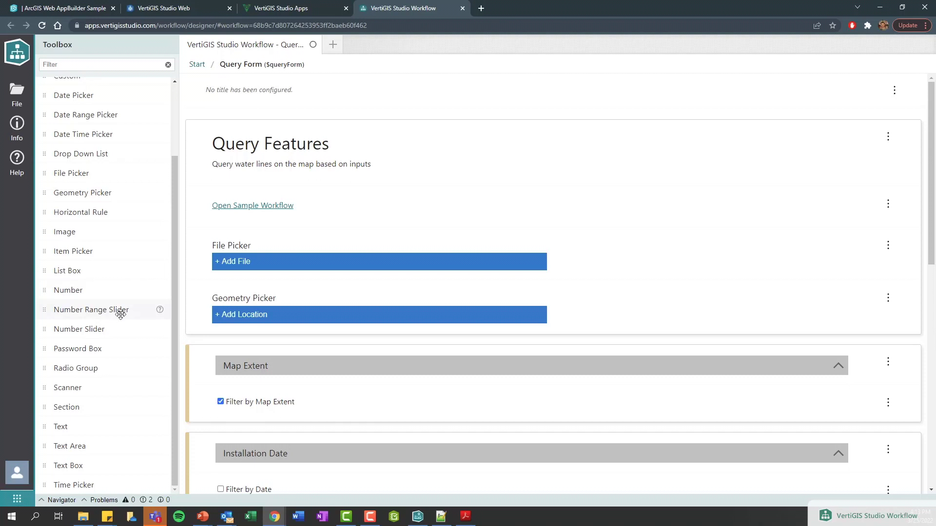
left_click_drag(115, 310, 271, 281)
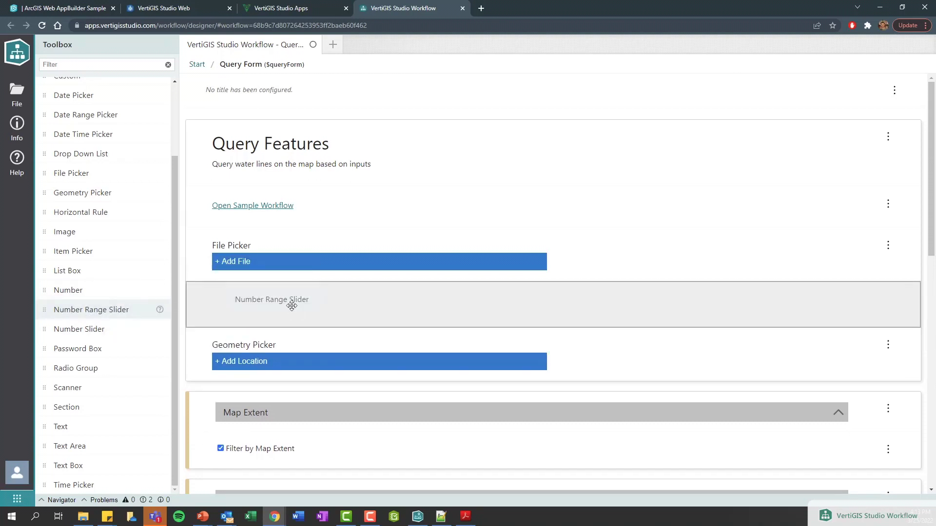
left_click_drag(292, 305, 273, 305)
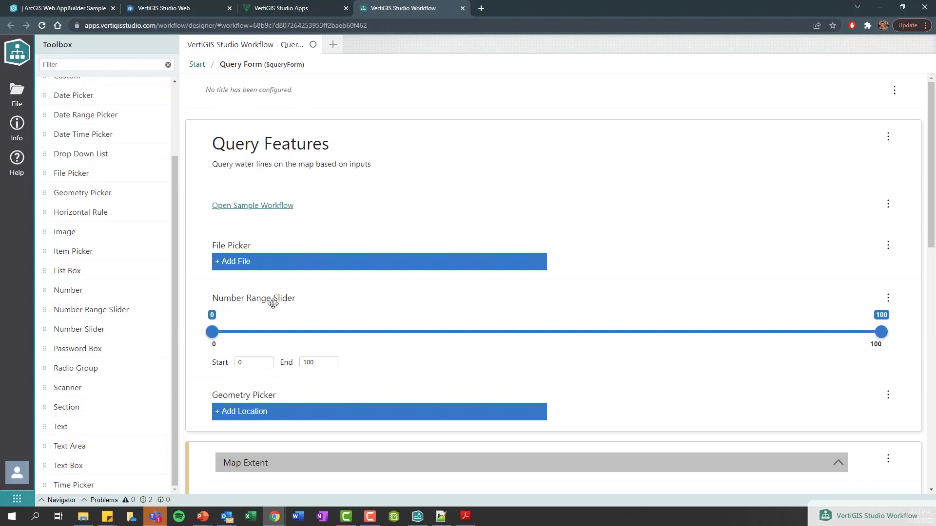
Delete the Number Range Slider, Geometry Picker and File Picker from the form again
left_click(444, 341)
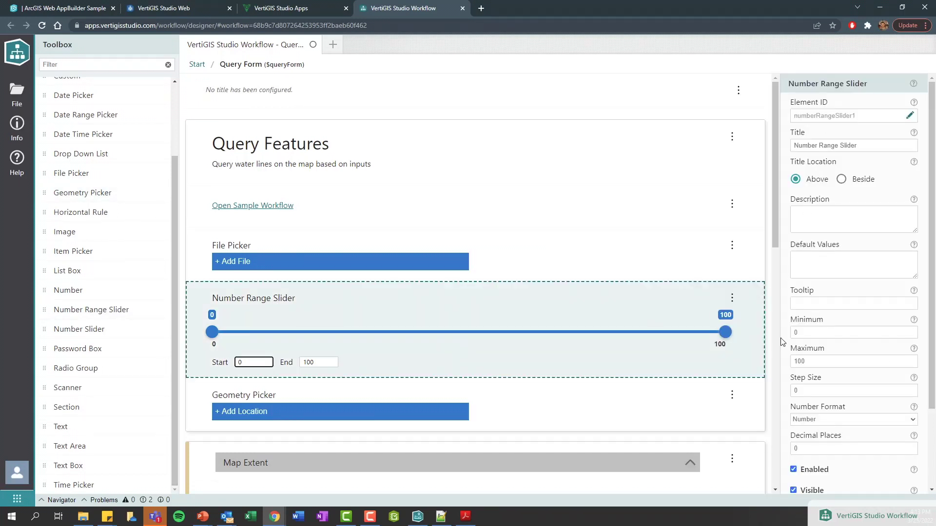
left_click(732, 299)
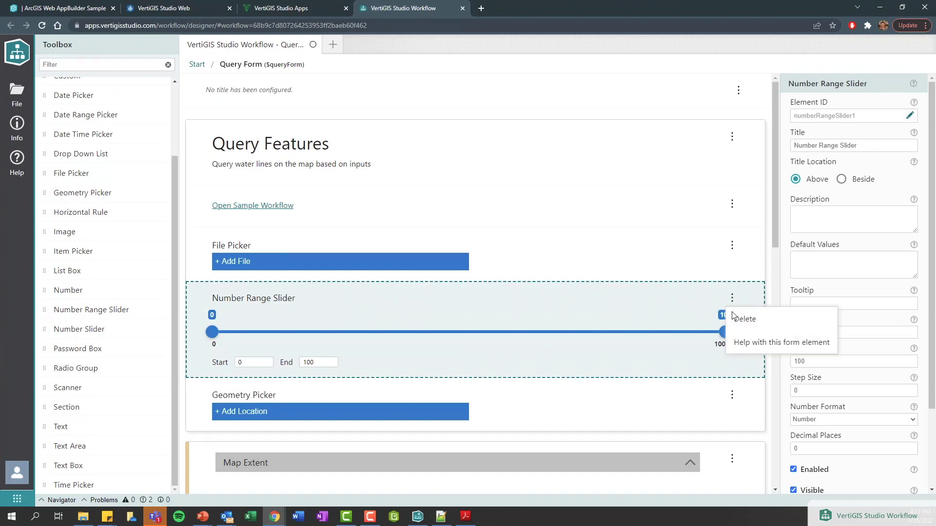
left_click(735, 318)
left_click(731, 299)
left_click(745, 319)
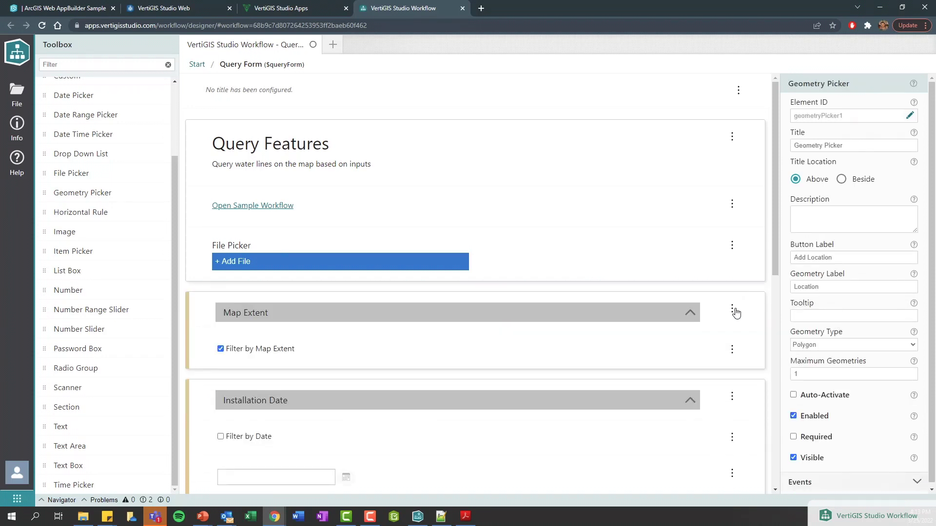
left_click(732, 245)
left_click(737, 266)
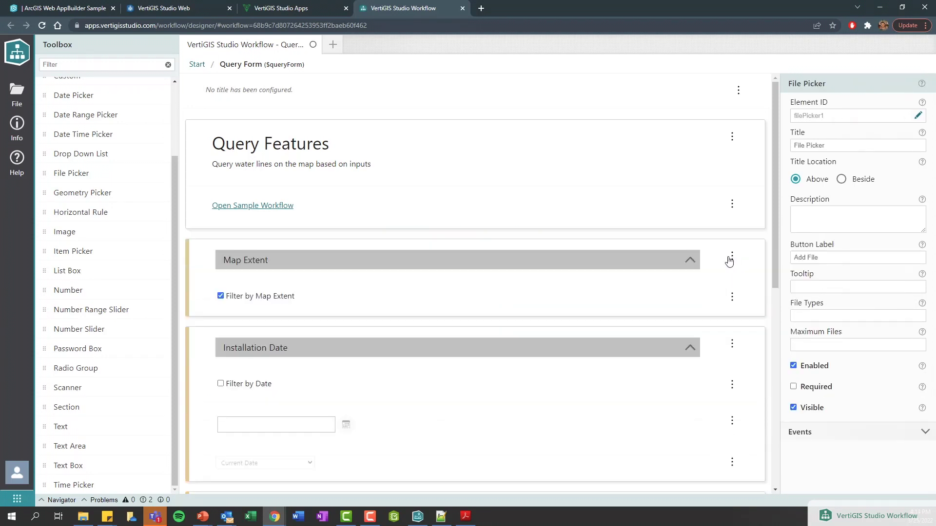
Go back to the Query Sample flowchart, inspect the If no features and Show Results nodes, then open the File menu
left_click(198, 65)
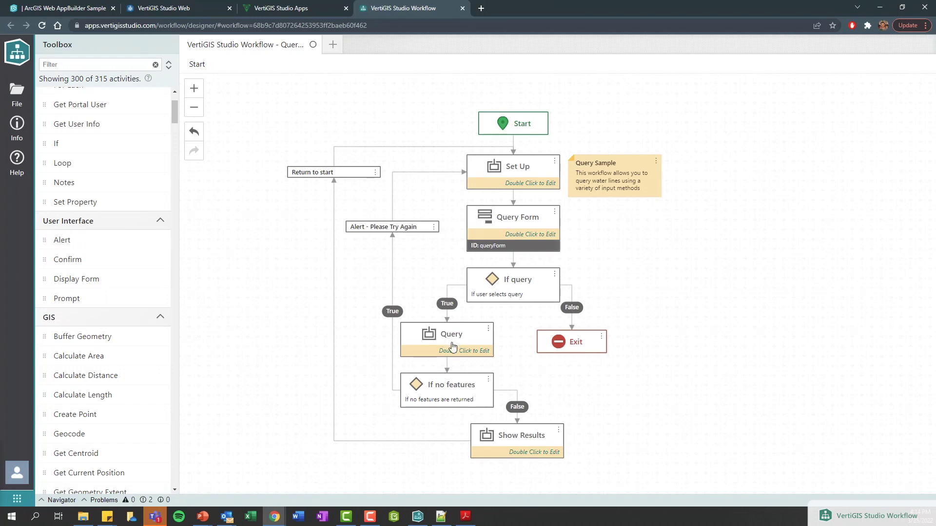
left_click(451, 395)
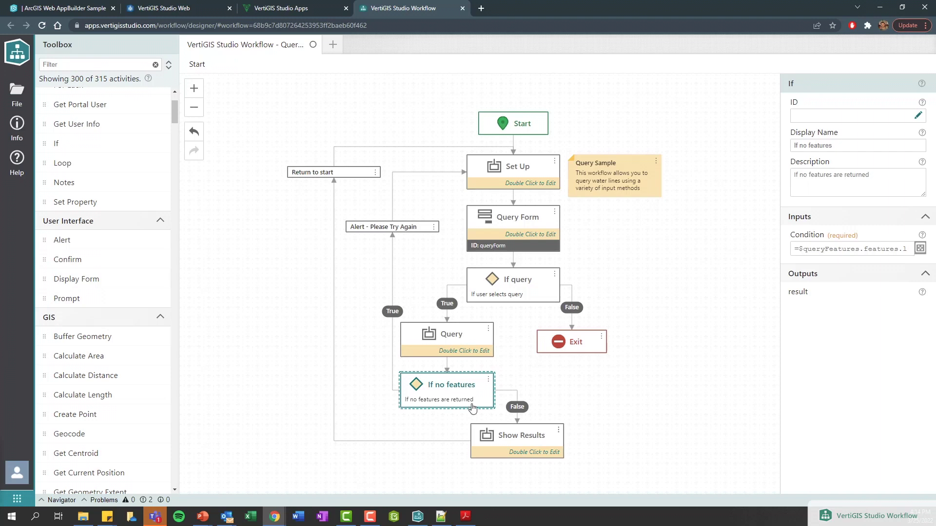
left_click(517, 435)
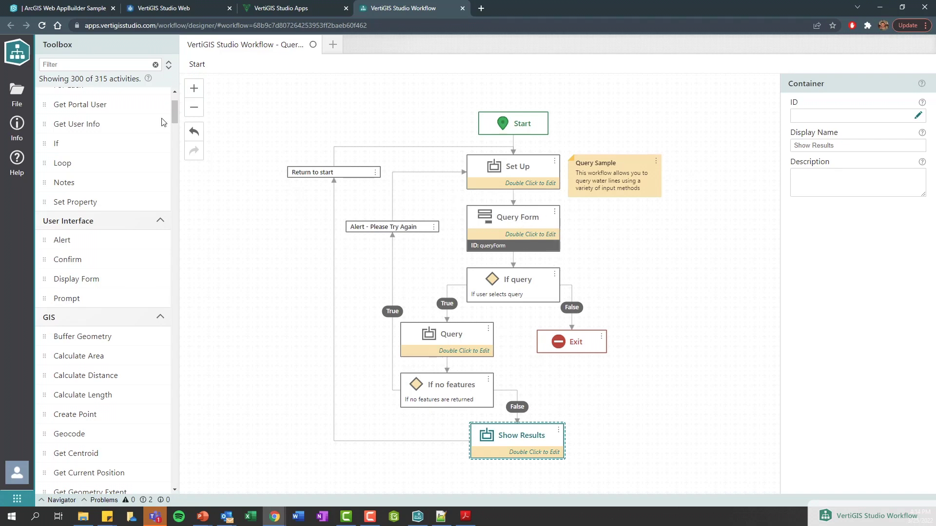
left_click(20, 102)
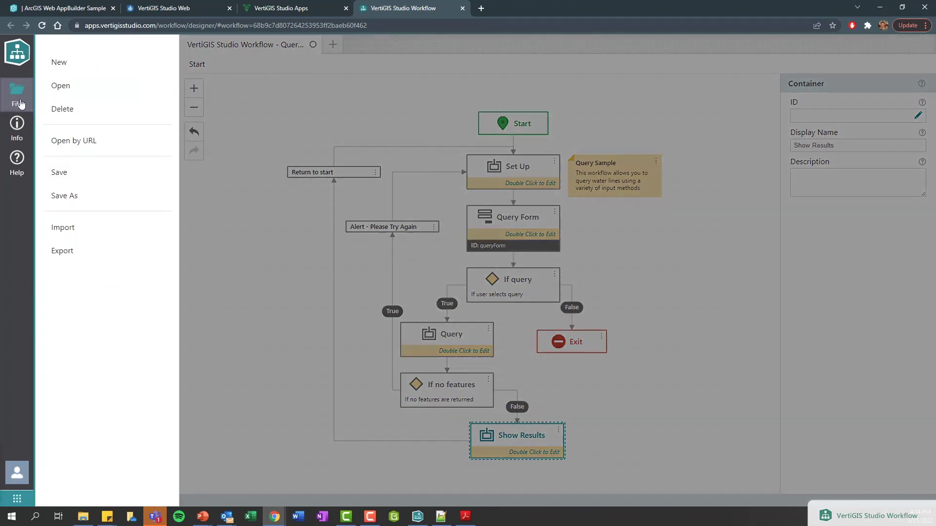
Open the workflow's ArcGIS item page via the View link in the File menu's Info section
left_click(15, 128)
left_click(52, 212)
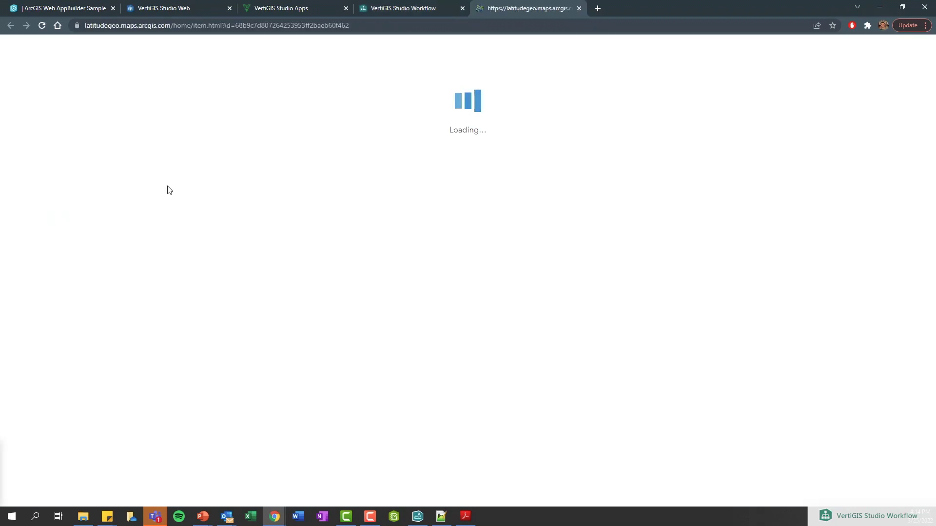